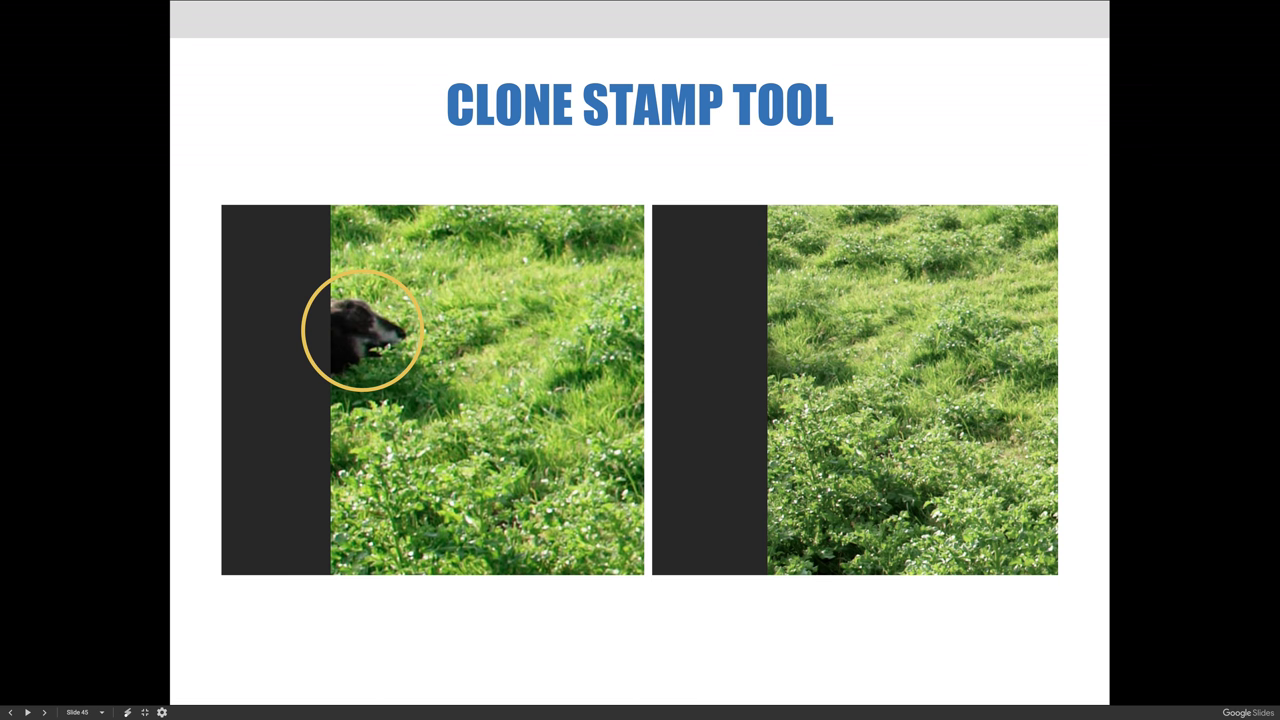
Step: Advance to slide 46, the Clone Stamp sheep pasture with its distractions circled
key("Right")
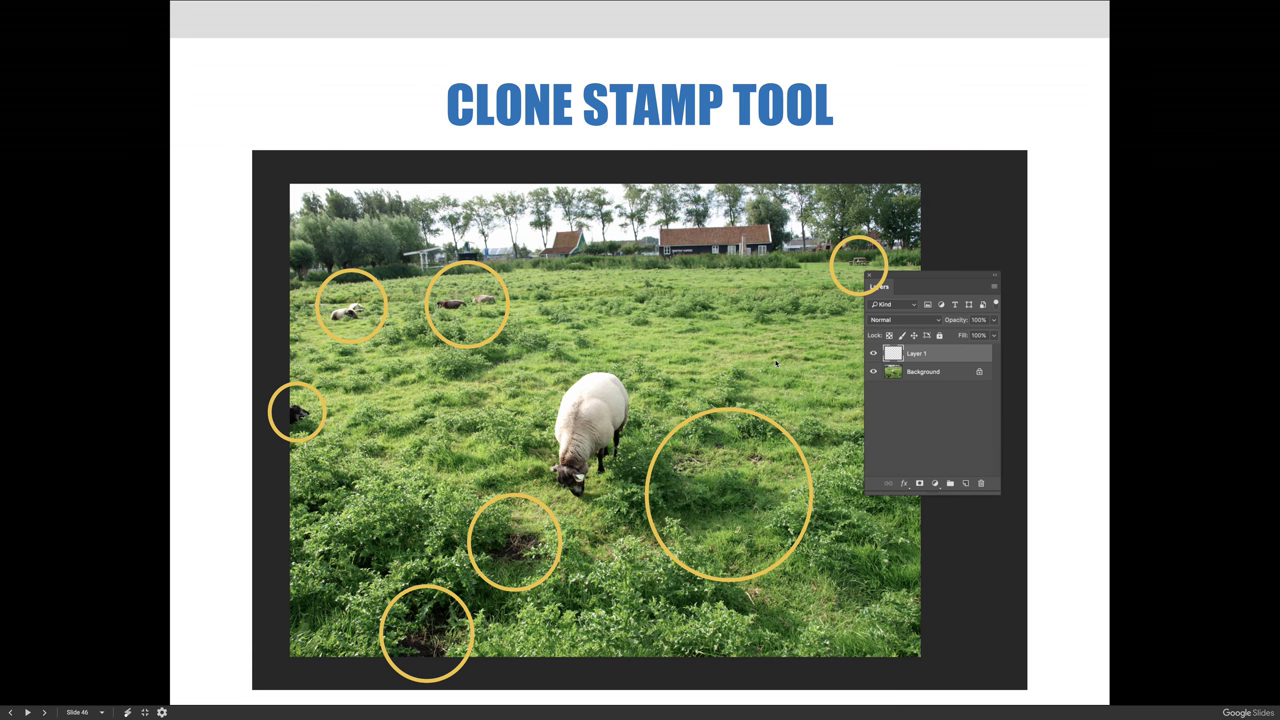
Step: Advance past the cleaned-up pasture slide to the slide with two grazing sheep
key("Right")
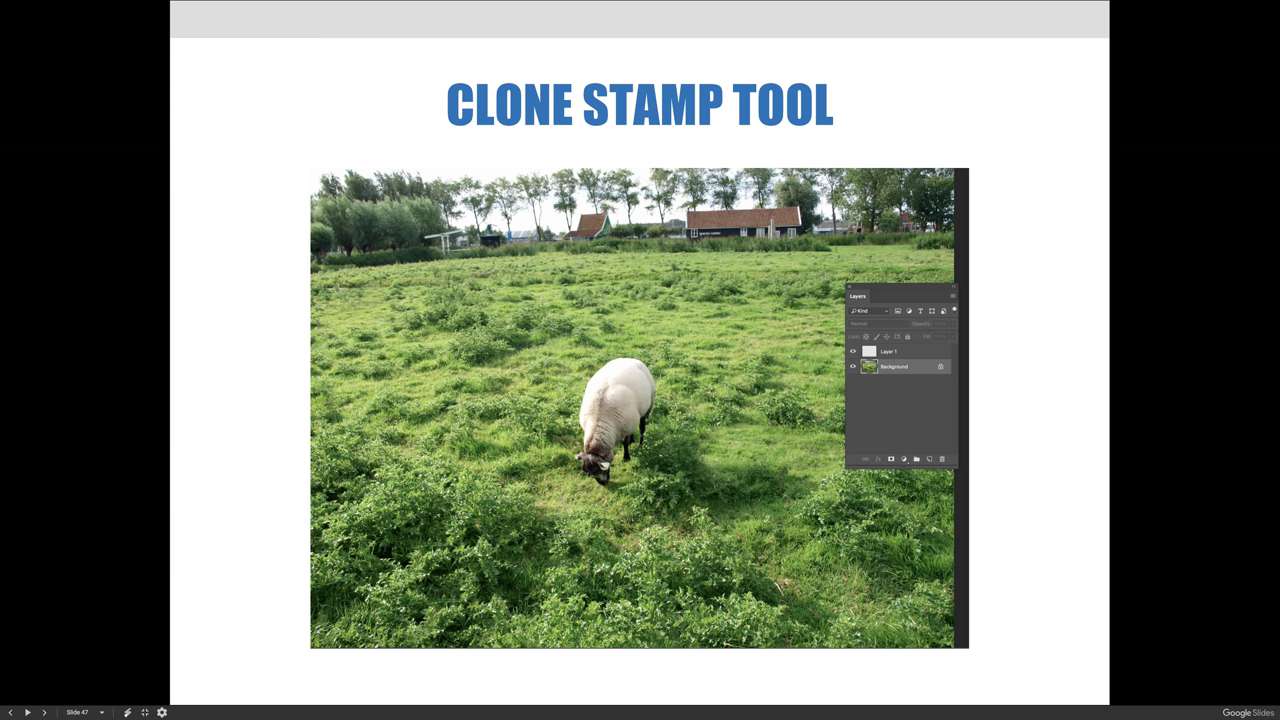
key("Right")
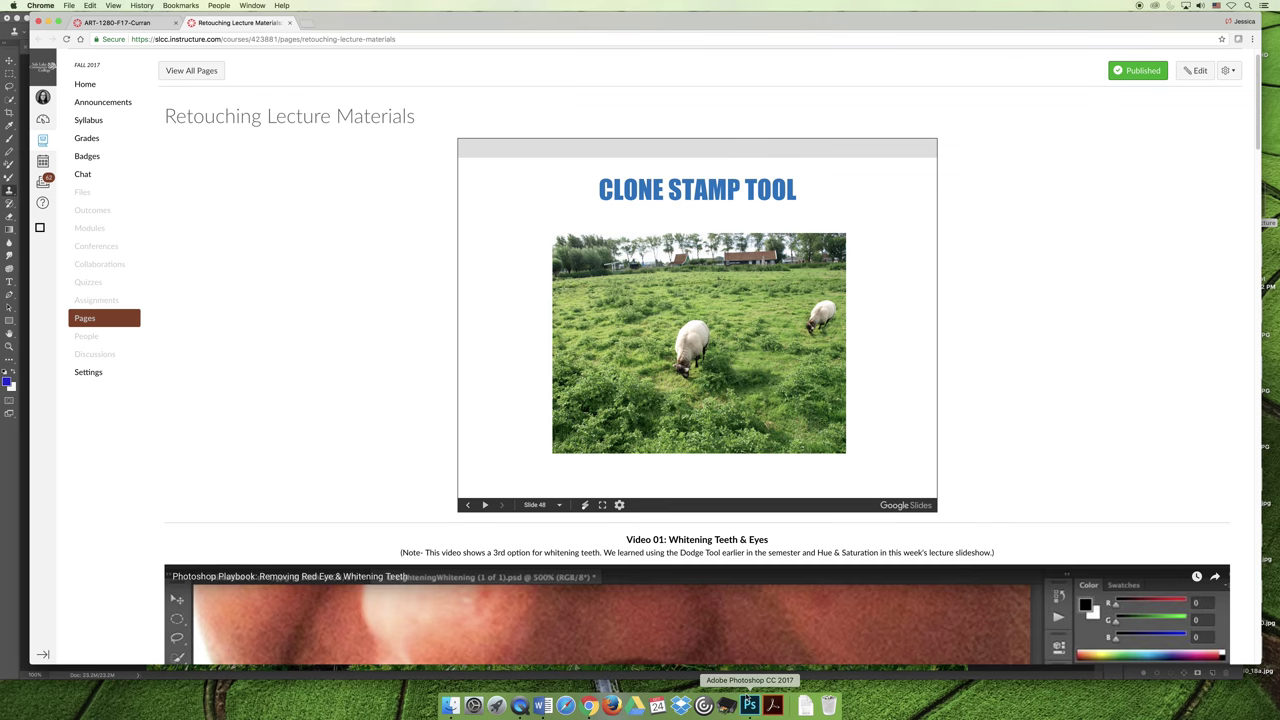
Step: Switch to Photoshop, where the EU196503.JPG sheep pasture photo is open
left_click(749, 705)
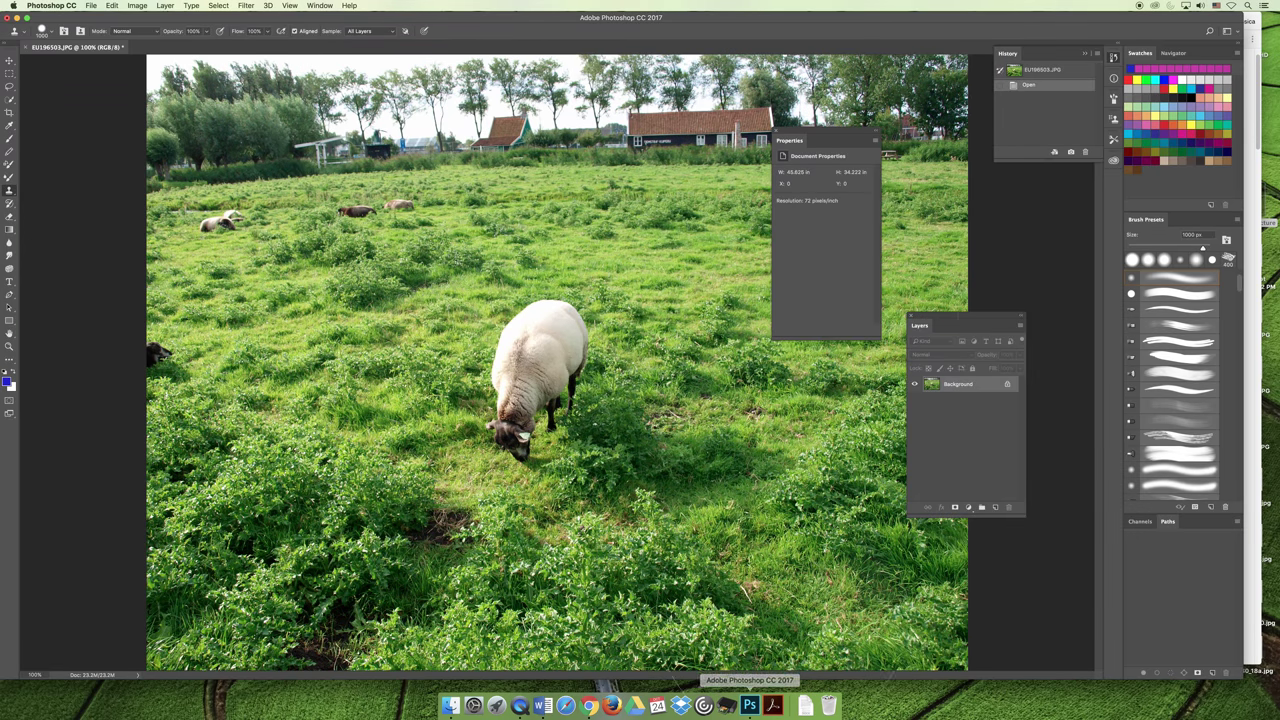
Step: Move the Properties panel aside, reposition Layers, and add an empty Layer 1 above Background
mouse_move(821, 133)
left_mouse_down()
mouse_move(858, 151)
mouse_move(958, 486)
mouse_move(1036, 522)
mouse_move(1098, 524)
left_mouse_up()
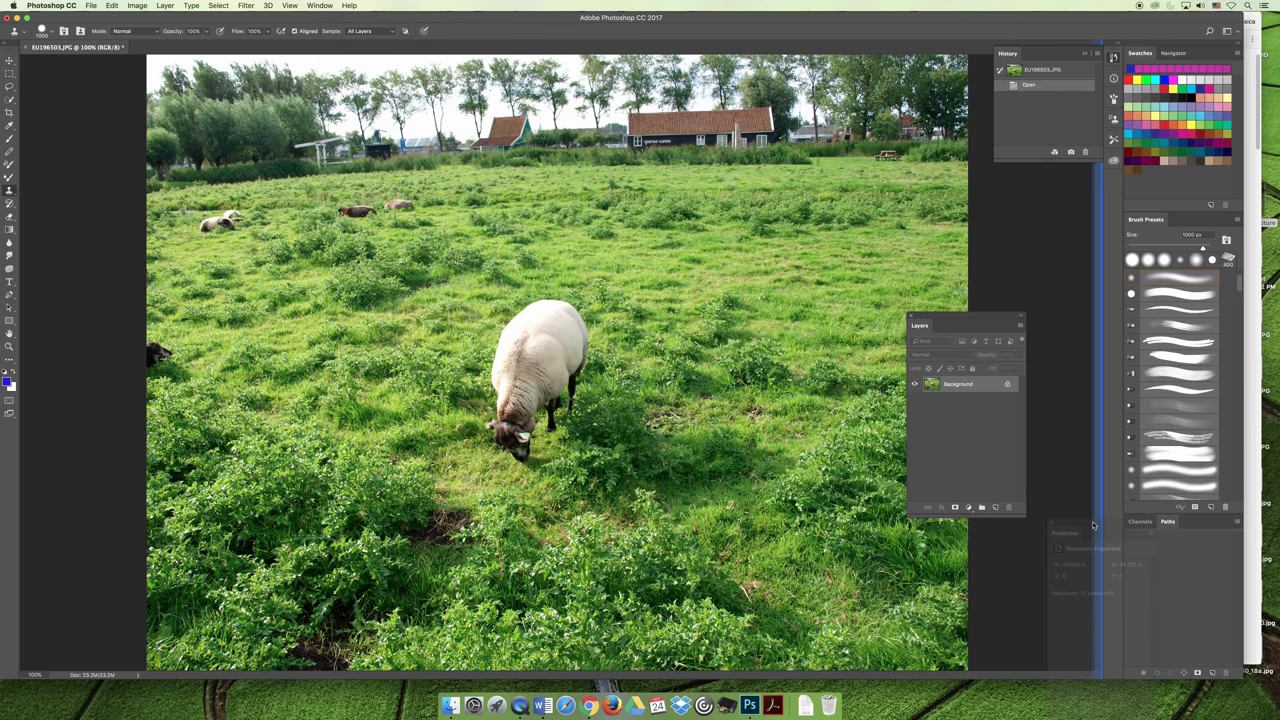
left_click_drag(960, 322, 913, 281)
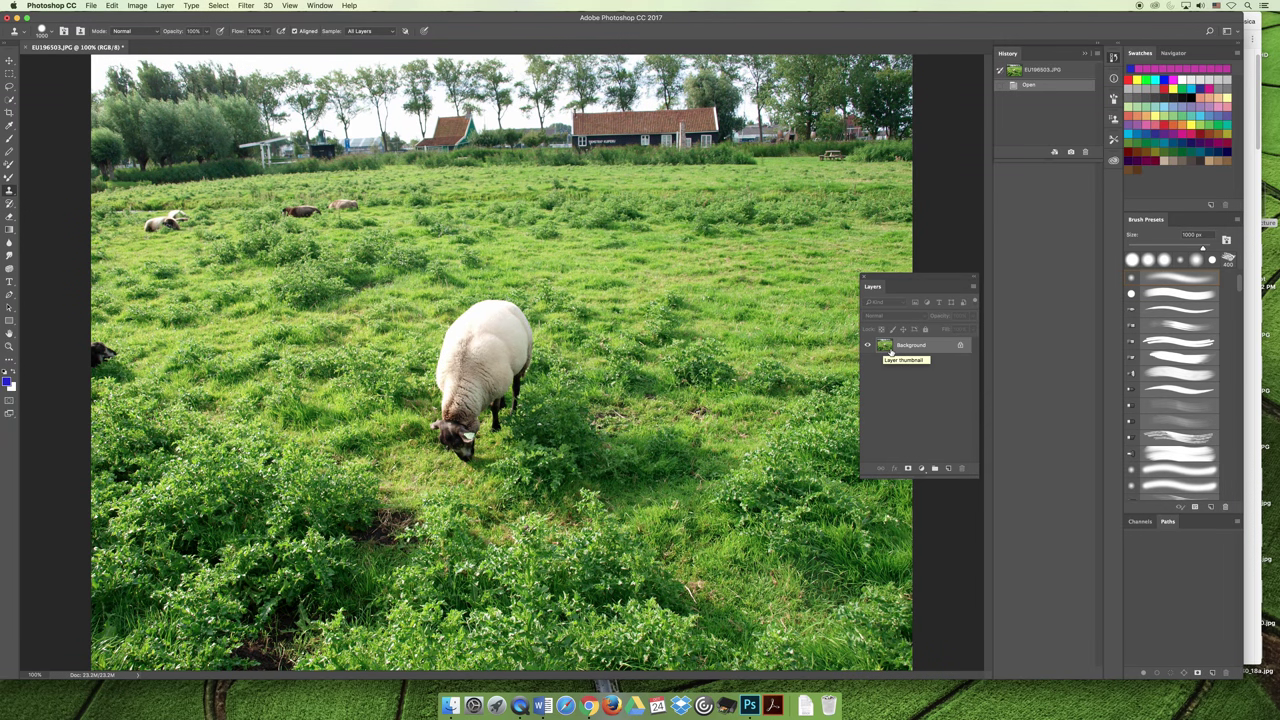
left_click(948, 468)
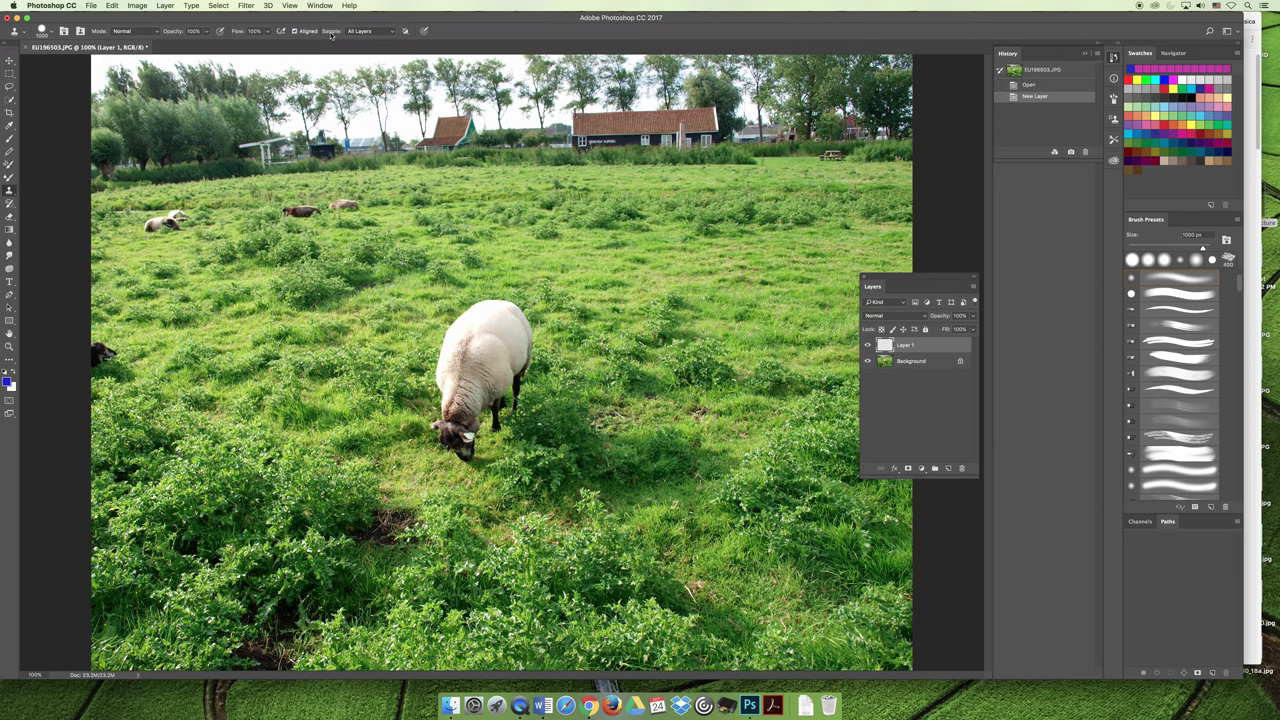
left_click(378, 32)
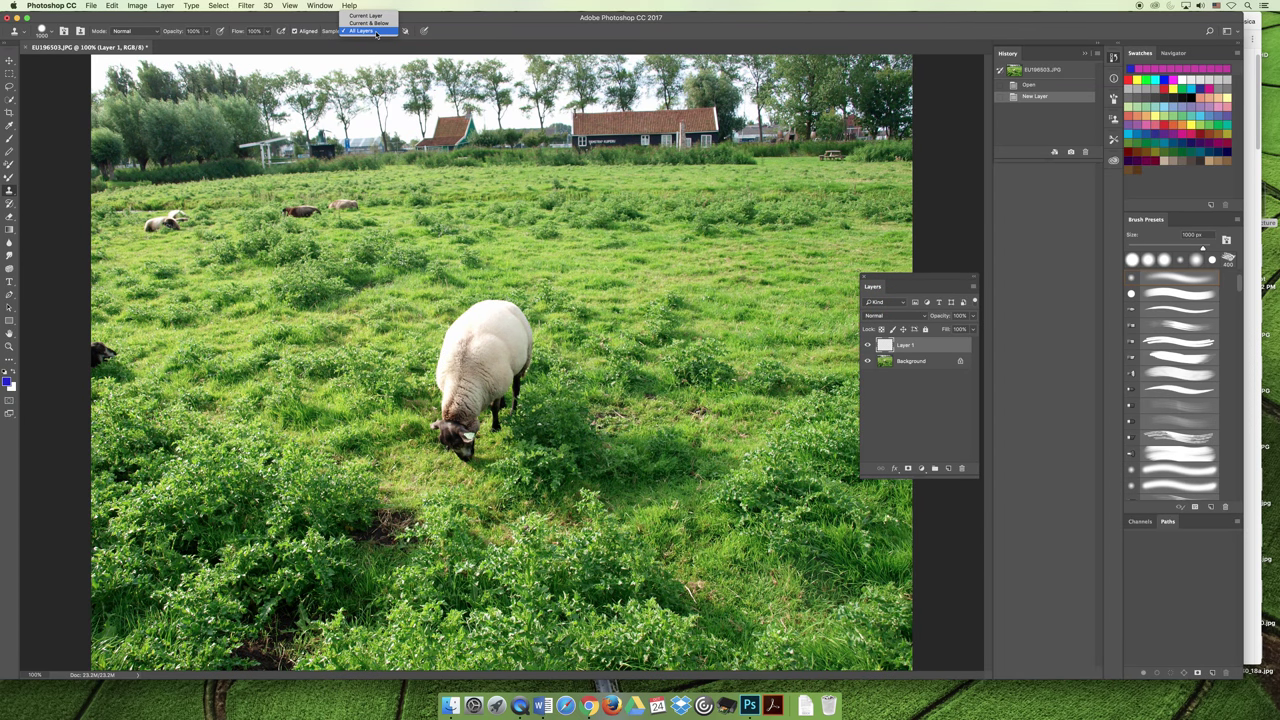
Step: Keep the Clone Stamp sampling from All Layers
left_click(378, 32)
left_click(379, 32)
left_click(382, 32)
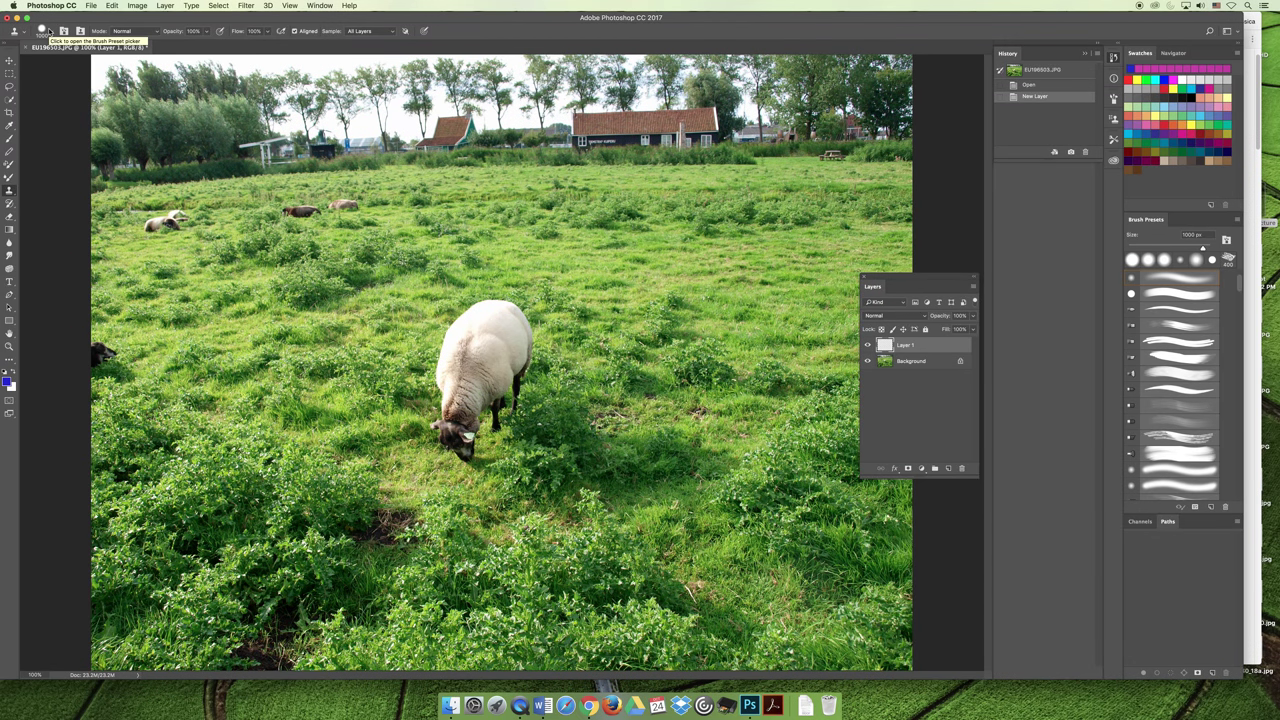
Step: Set the Clone Stamp brush hardness to about 60% and its size to 175 px
left_click(52, 33)
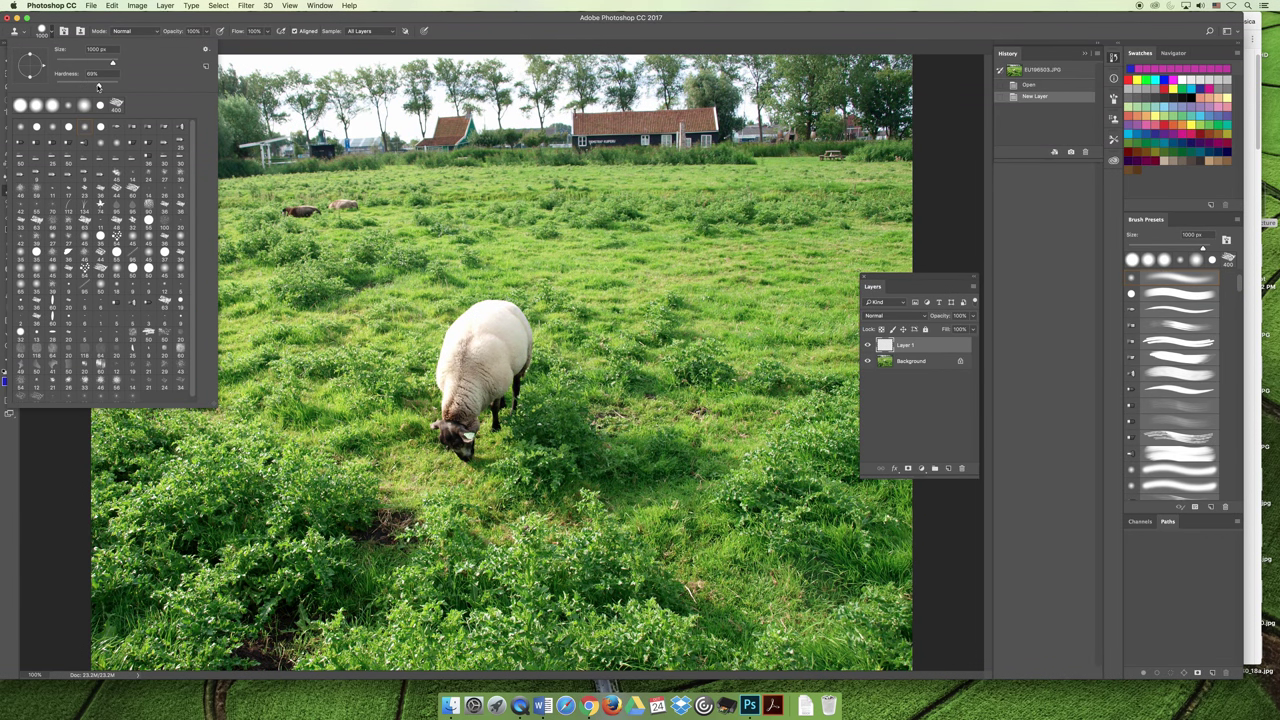
left_click_drag(98, 87, 86, 87)
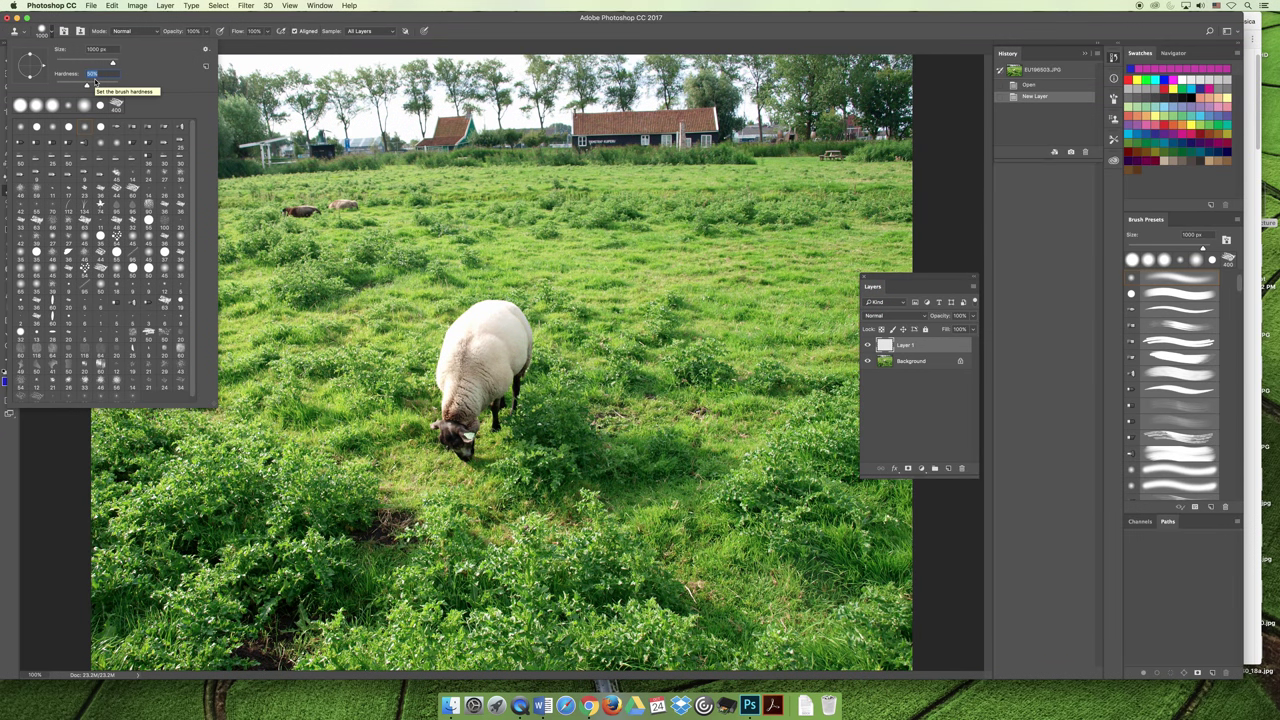
key("shift+Down")
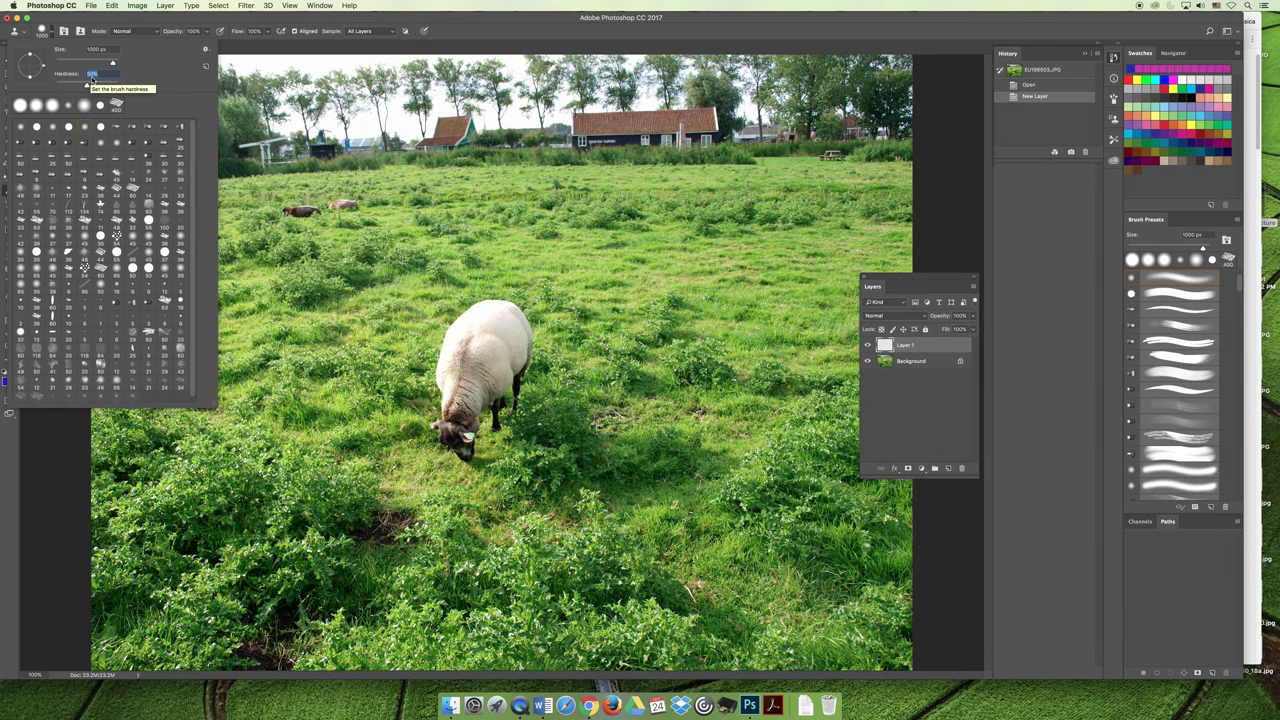
key("shift+Up")
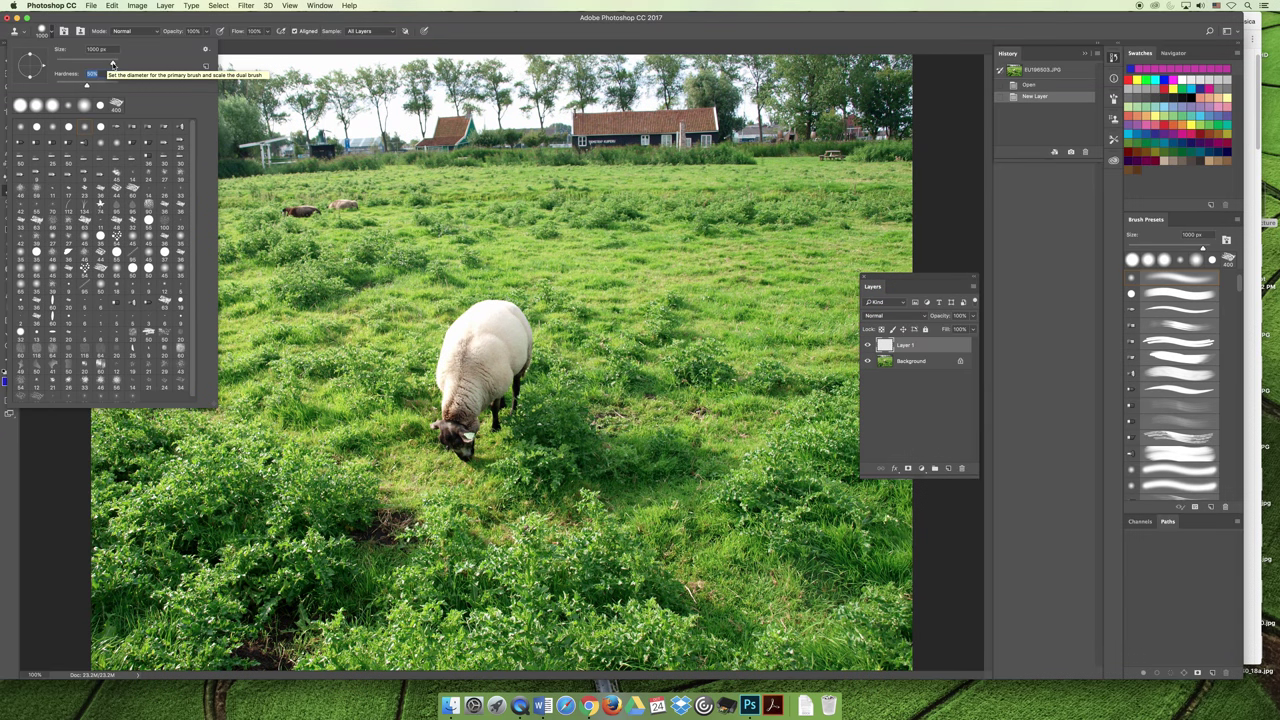
left_click(54, 33)
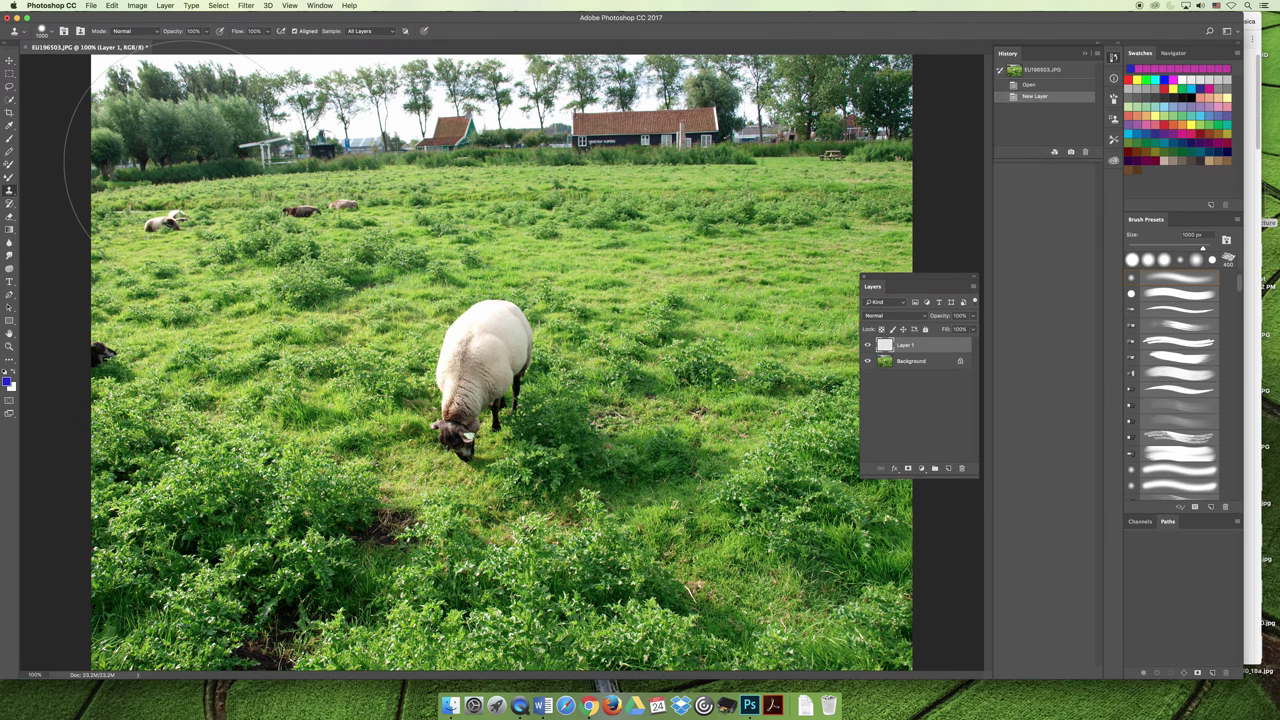
key("bracketleft")
key("bracketleft")
key("bracketleft")
key("bracketleft")
key("bracketleft")
key("bracketleft")
key("bracketleft")
key("bracketleft")
key("bracketleft")
key("bracketleft")
Step: With a 300 px Clone Stamp, paint grass over the dark animal at the left edge
key("bracketright")
key("bracketright")
key("bracketright")
key("bracketright")
key("bracketleft")
left_click_drag(127, 316, 100, 357)
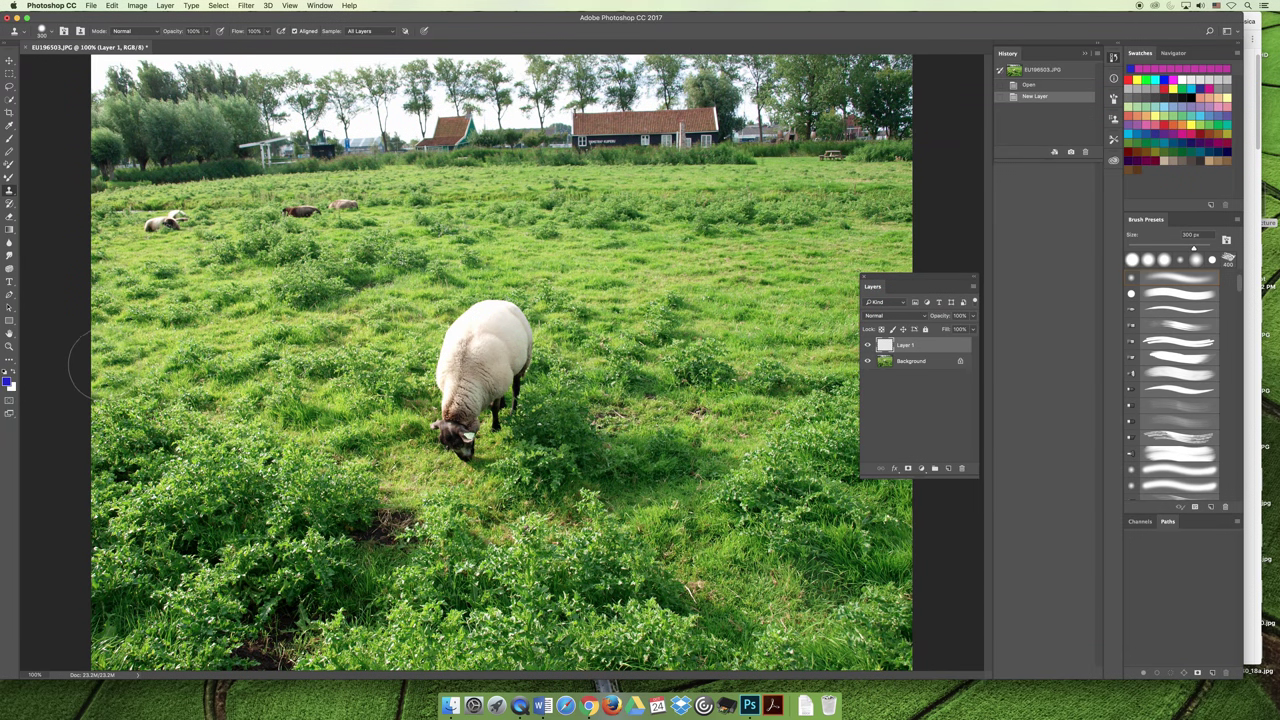
Step: Stamp more cloned grass along the left edge to even out where the dark animal stood
left_click(93, 362)
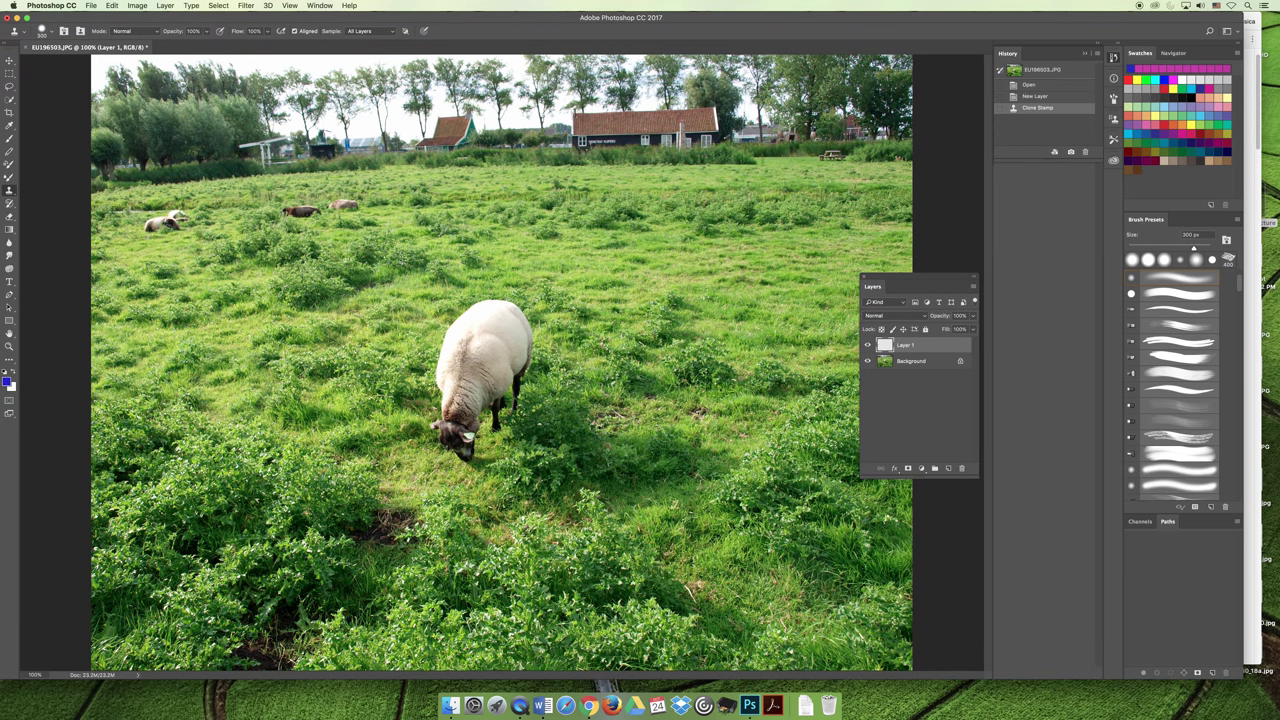
left_click(100, 352)
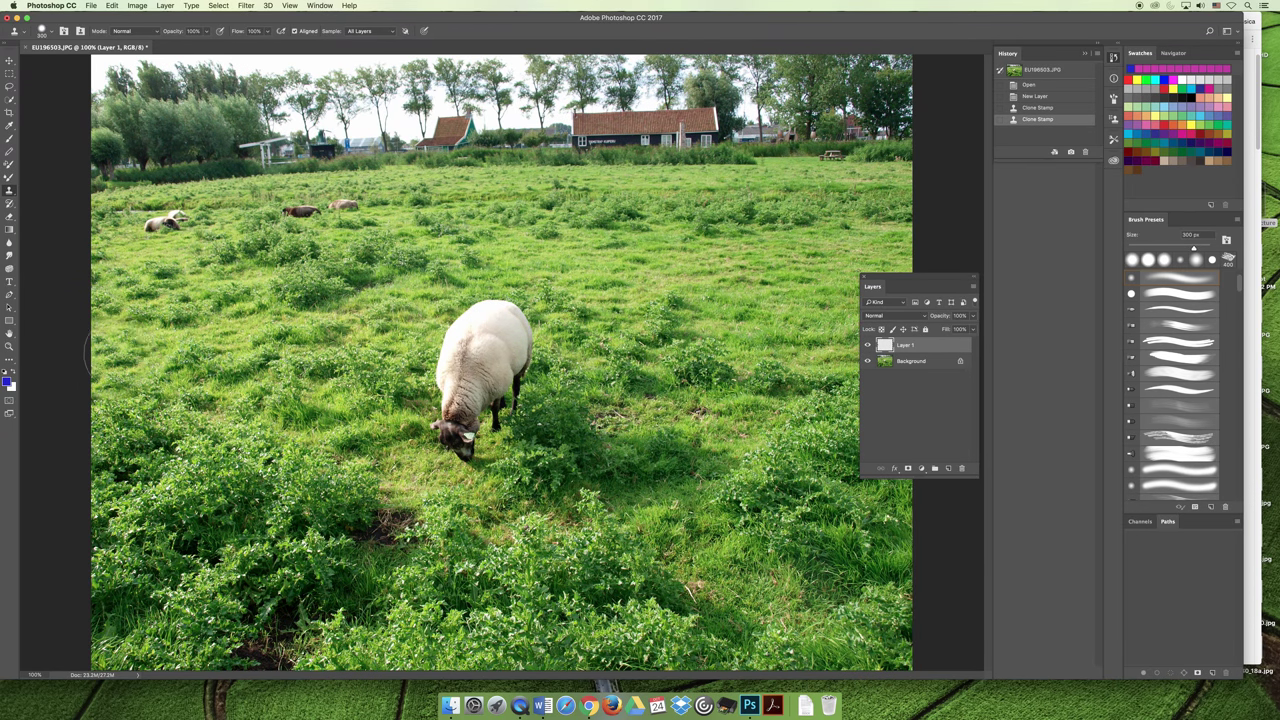
left_click(102, 352)
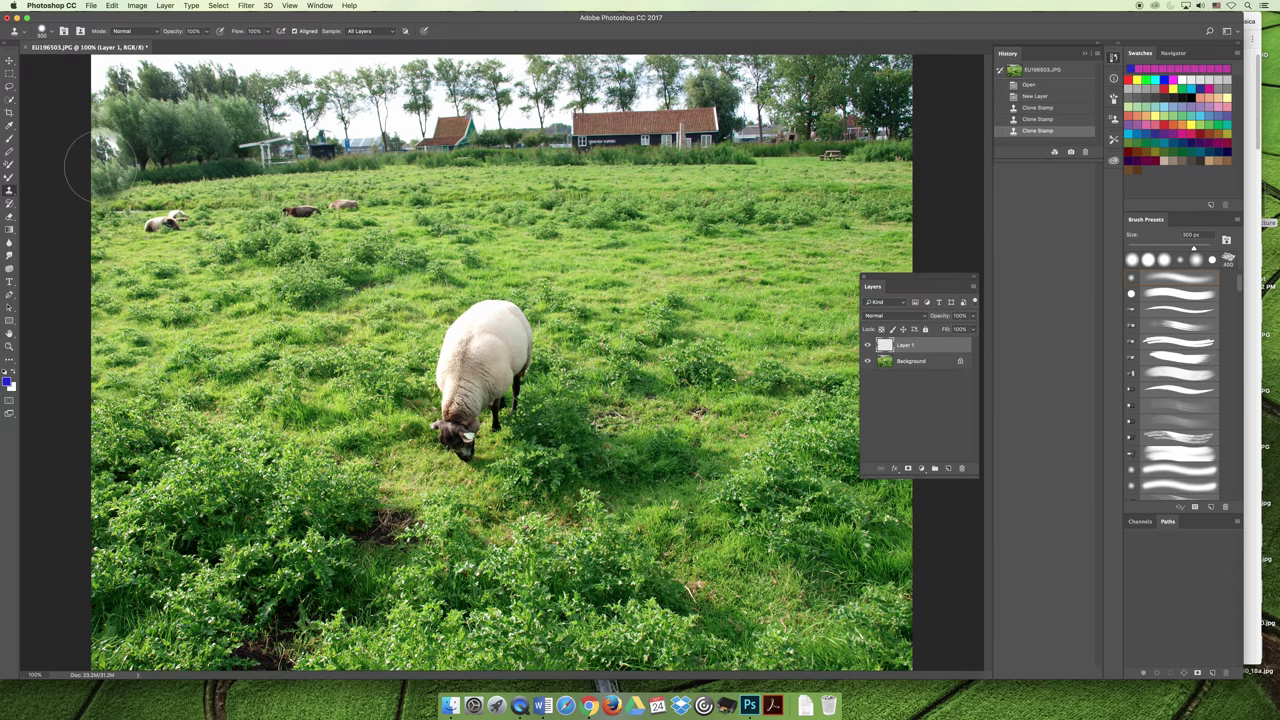
left_click_drag(270, 150, 328, 182)
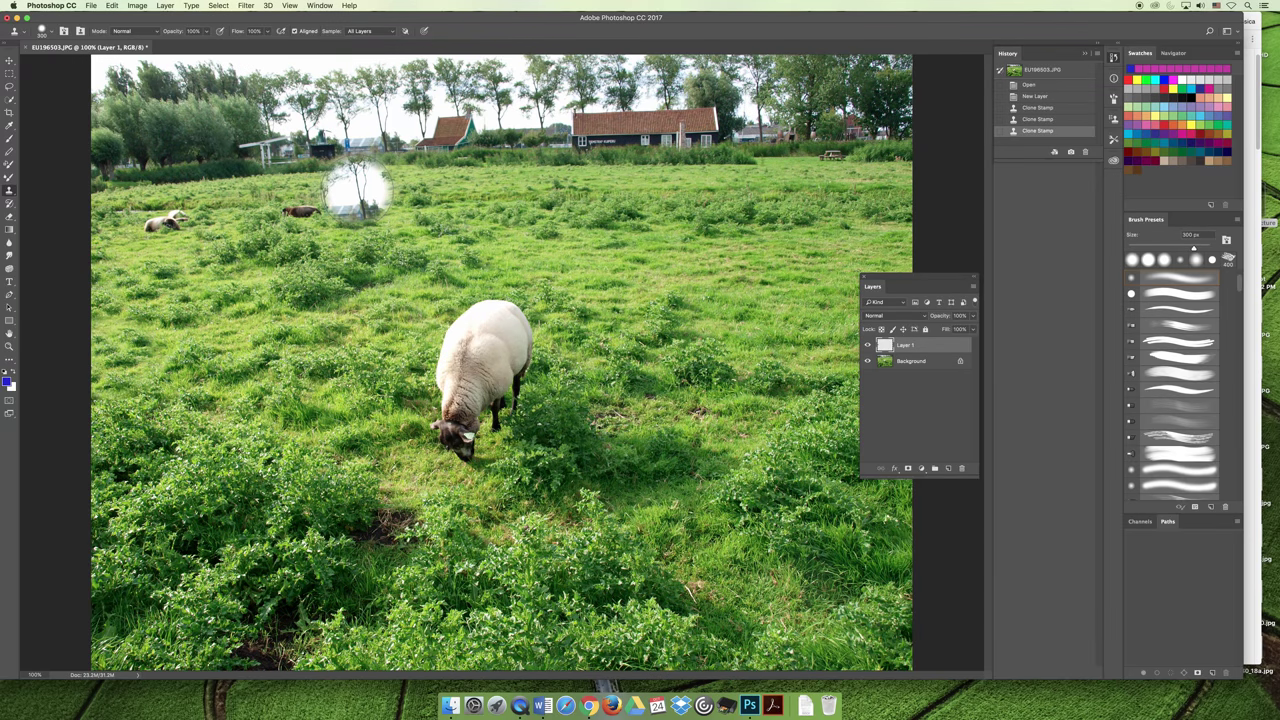
left_click(342, 195)
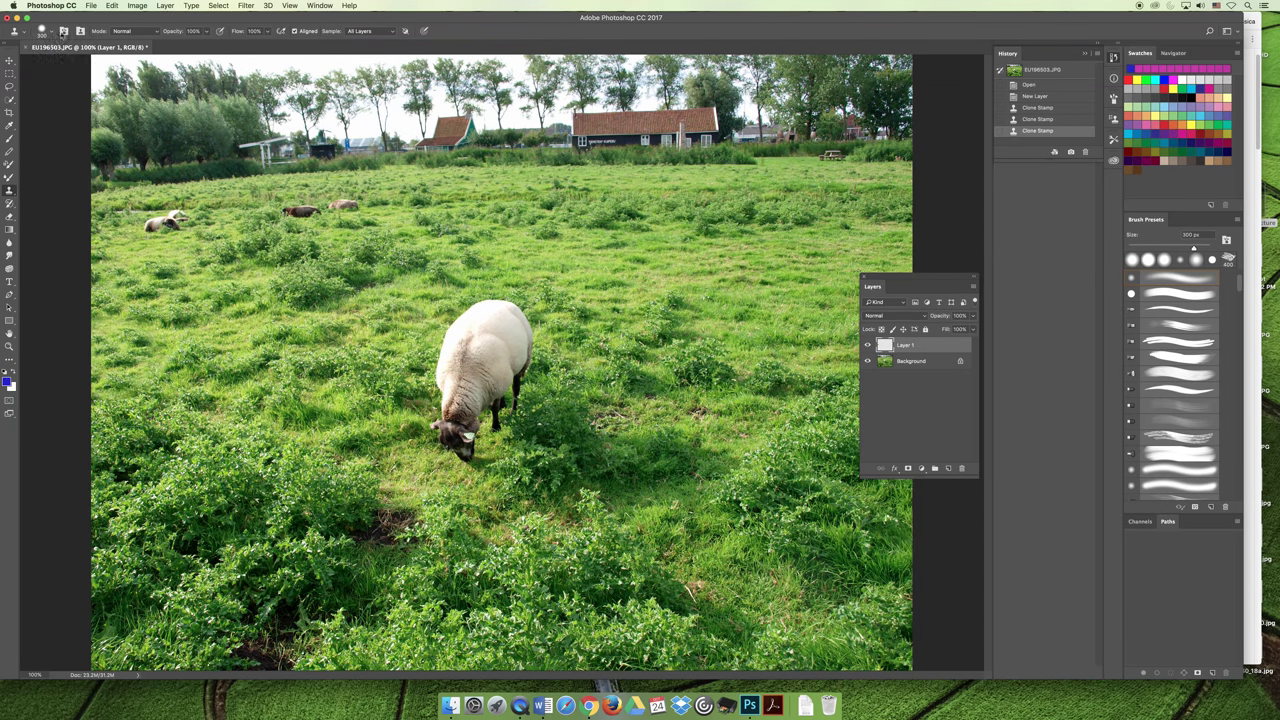
Step: Paint cloned grass over the small lying sheep at upper left and the distant brown sheep
left_click(170, 222)
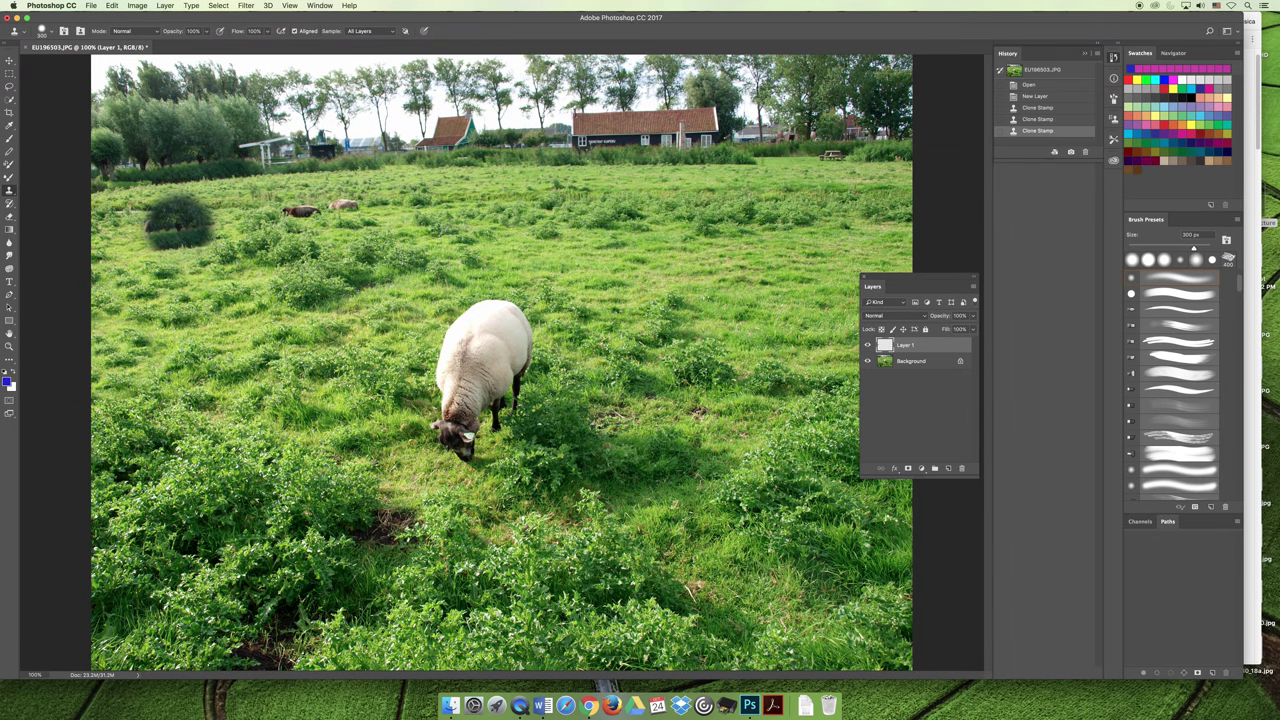
mouse_move(178, 222)
left_mouse_down()
mouse_move(150, 285)
mouse_move(155, 242)
left_mouse_up()
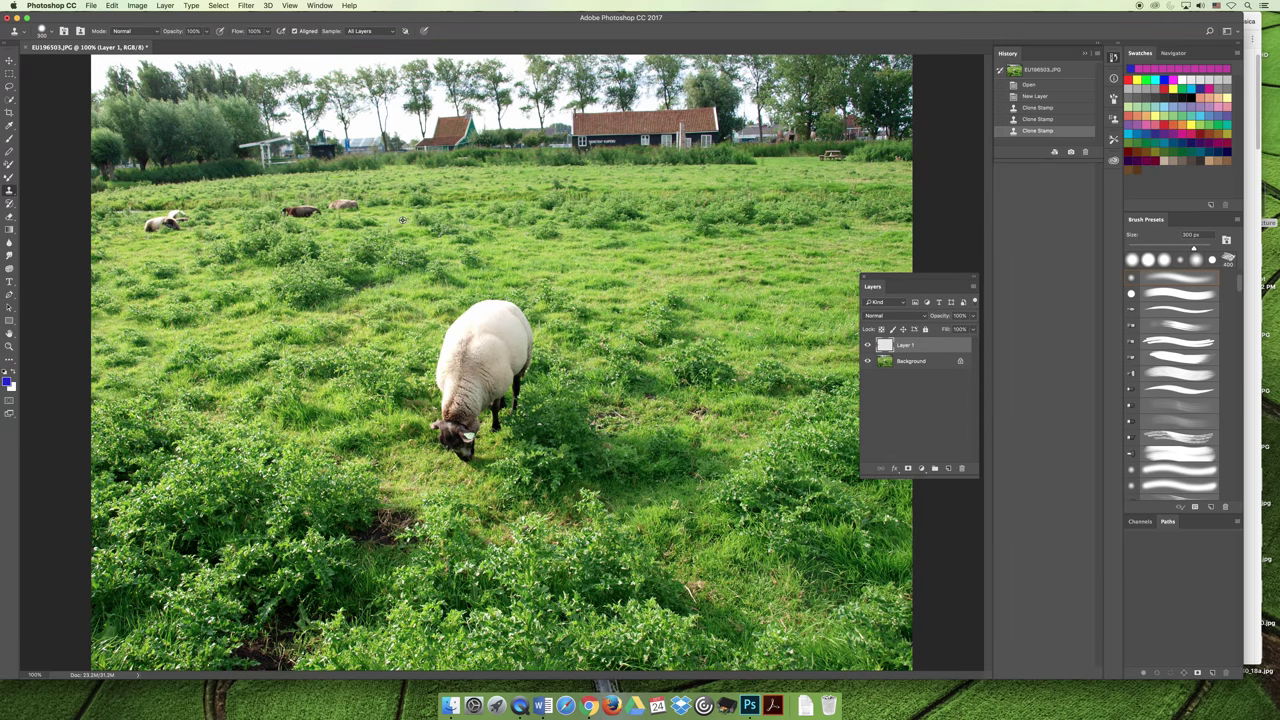
mouse_move(403, 219)
left_mouse_down()
mouse_move(335, 208)
mouse_move(294, 212)
mouse_move(262, 235)
mouse_move(225, 230)
mouse_move(165, 300)
left_mouse_up()
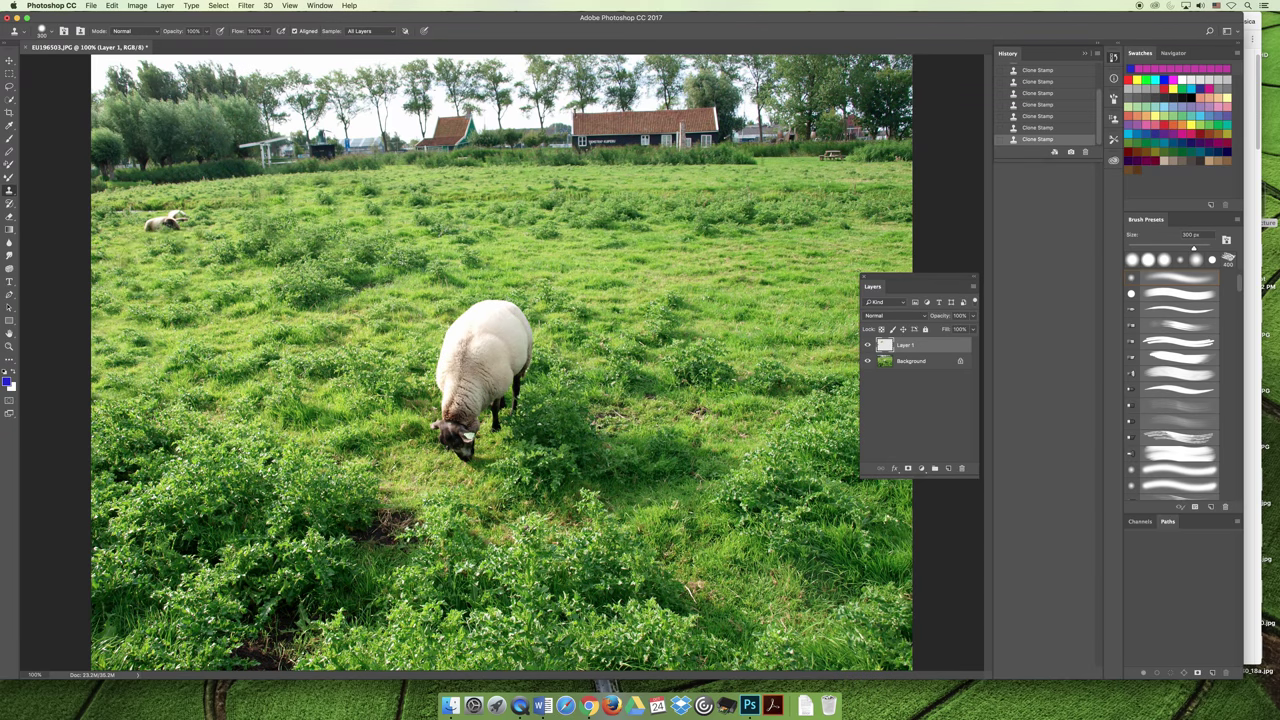
mouse_move(165, 222)
left_mouse_down()
mouse_move(180, 215)
mouse_move(125, 210)
mouse_move(155, 220)
mouse_move(140, 215)
left_mouse_up()
key("super+z")
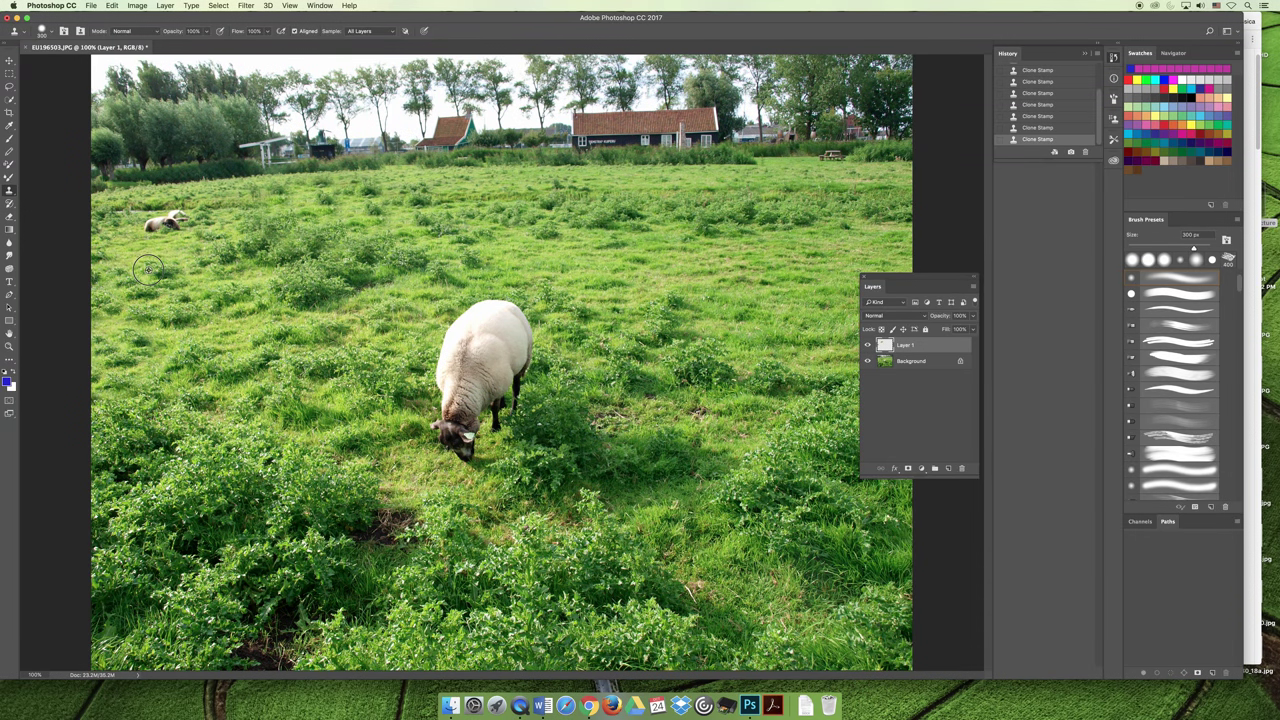
mouse_move(150, 222)
left_mouse_down()
mouse_move(175, 215)
mouse_move(165, 222)
left_mouse_up()
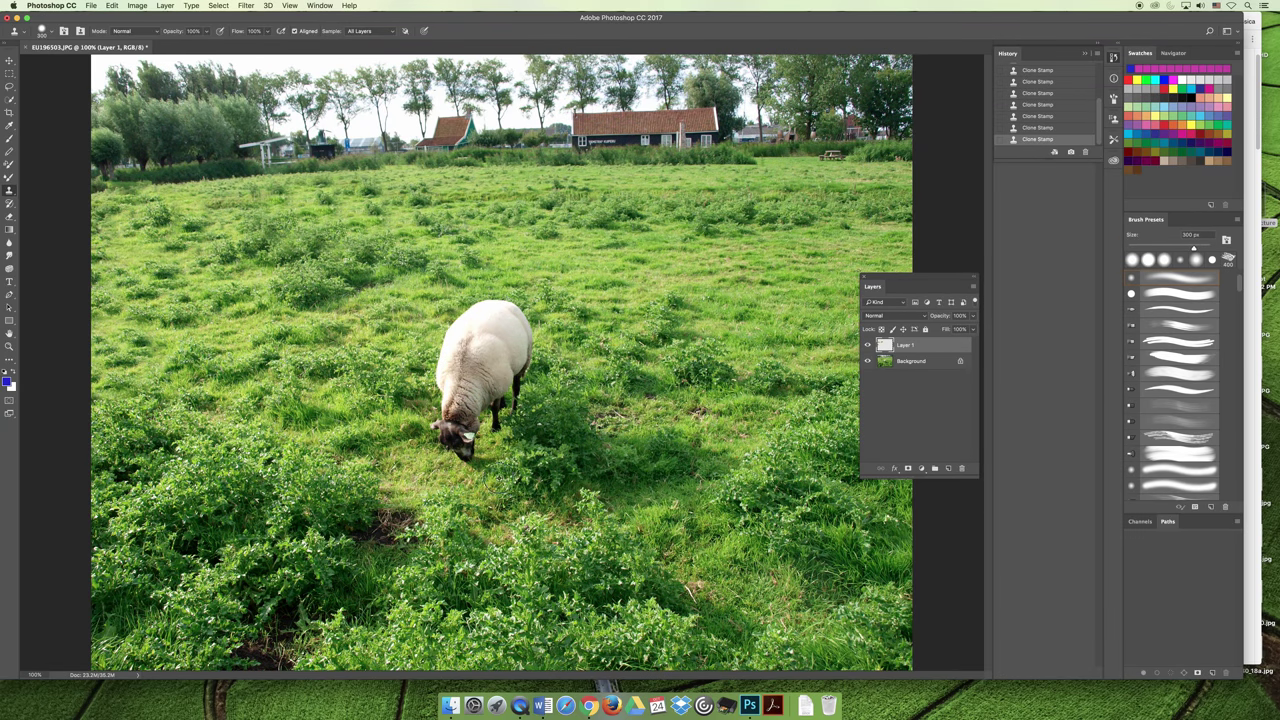
Step: Clone grass over the dark lower-field patches with a 400 px brush, then drop to 200 px
left_click_drag(392, 460, 338, 456)
key("bracketright")
left_click_drag(440, 537, 430, 534)
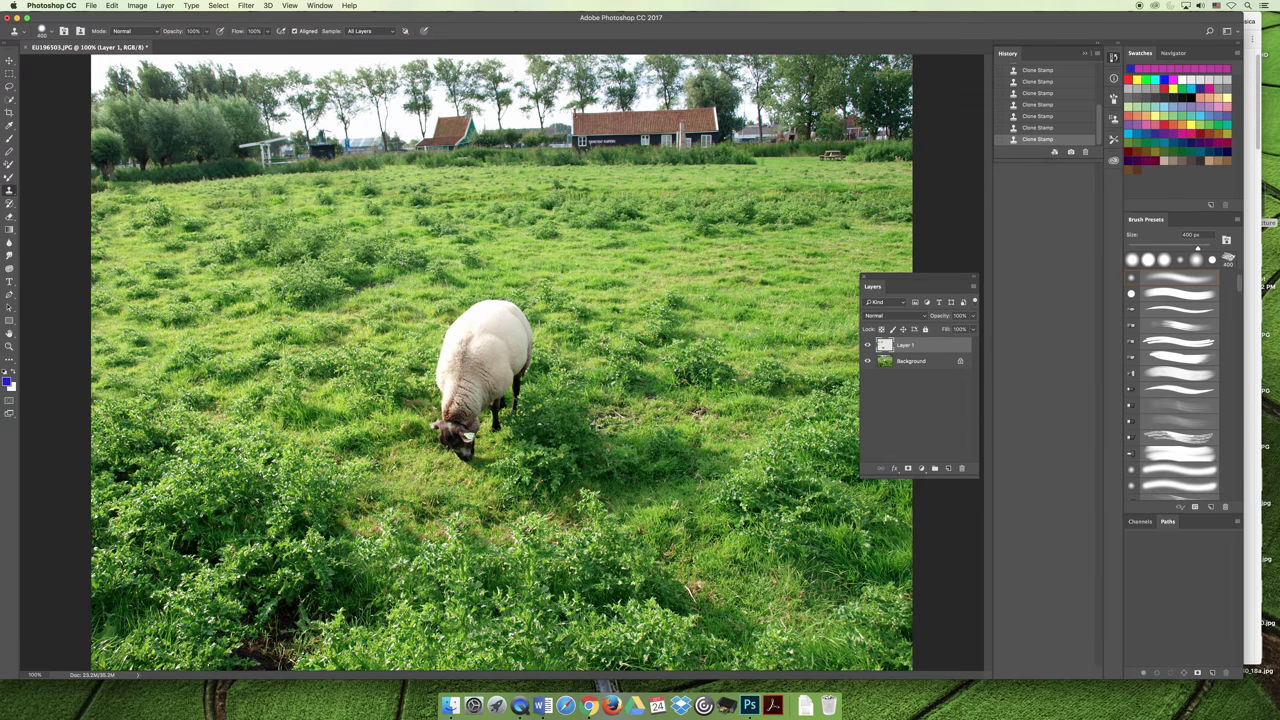
left_click_drag(743, 615, 756, 615)
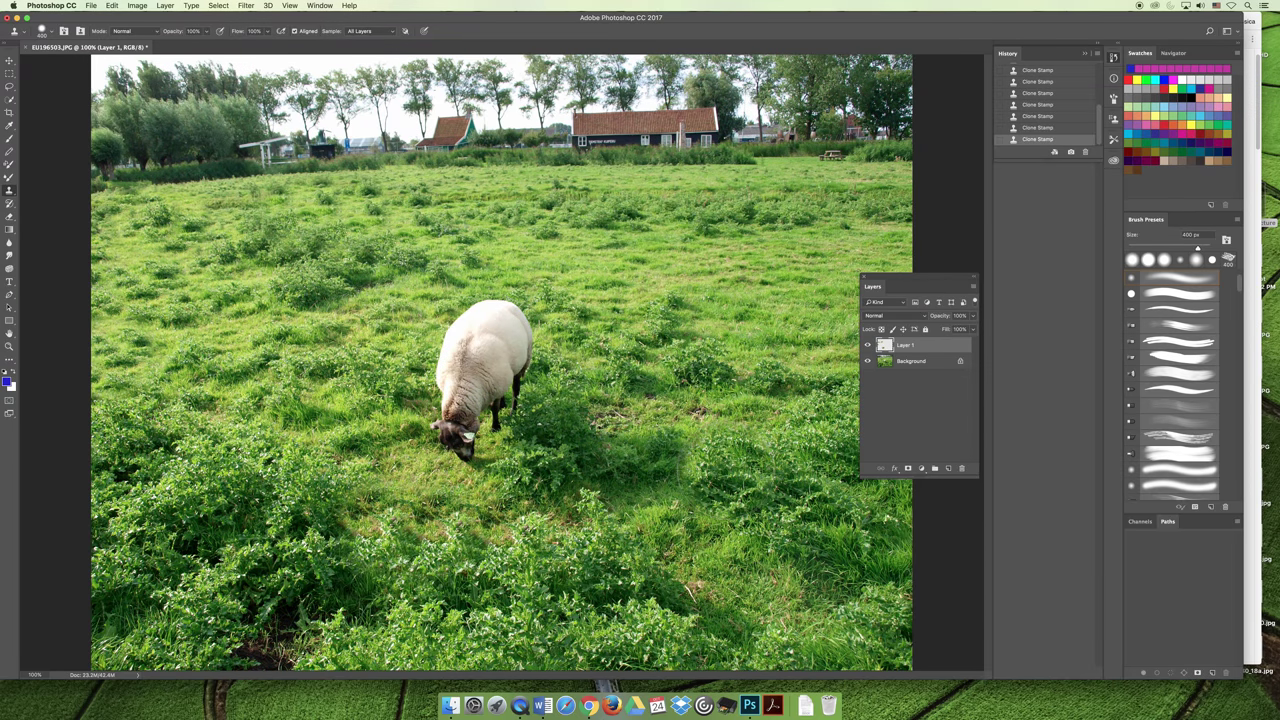
key("bracketleft")
key("bracketleft")
key("bracketleft")
key("bracketleft")
key("bracketleft")
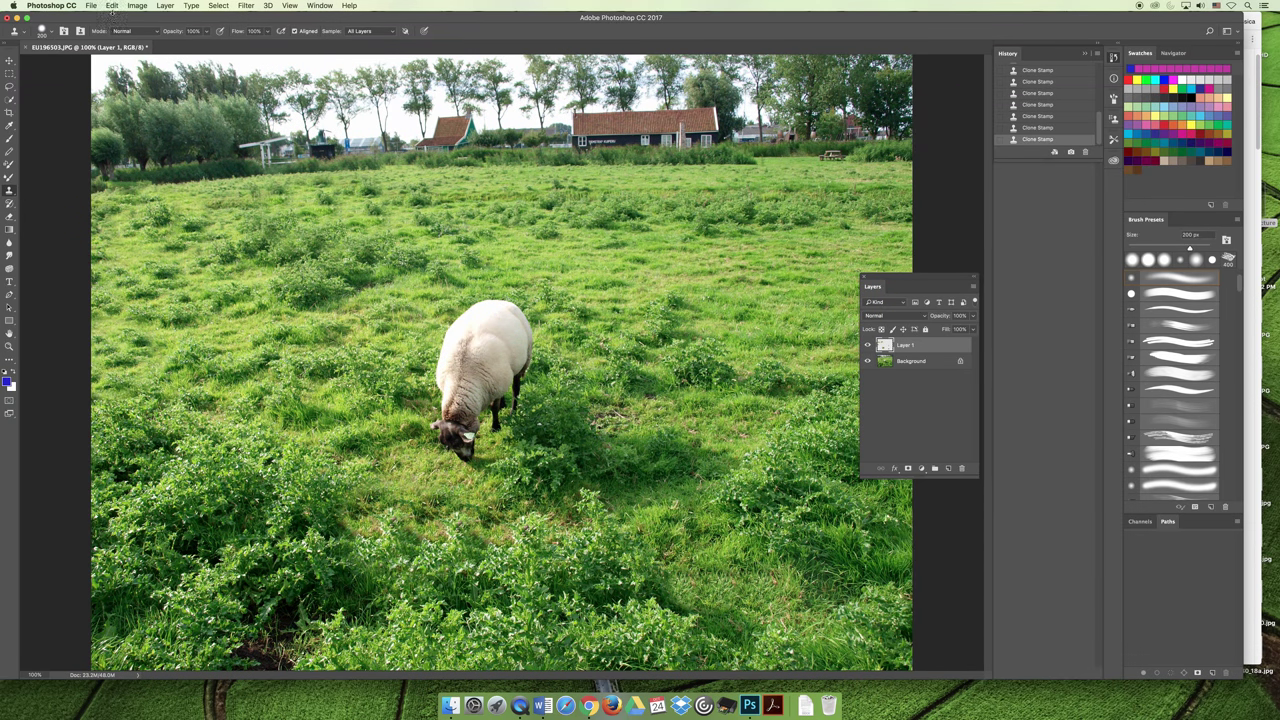
left_click(112, 6)
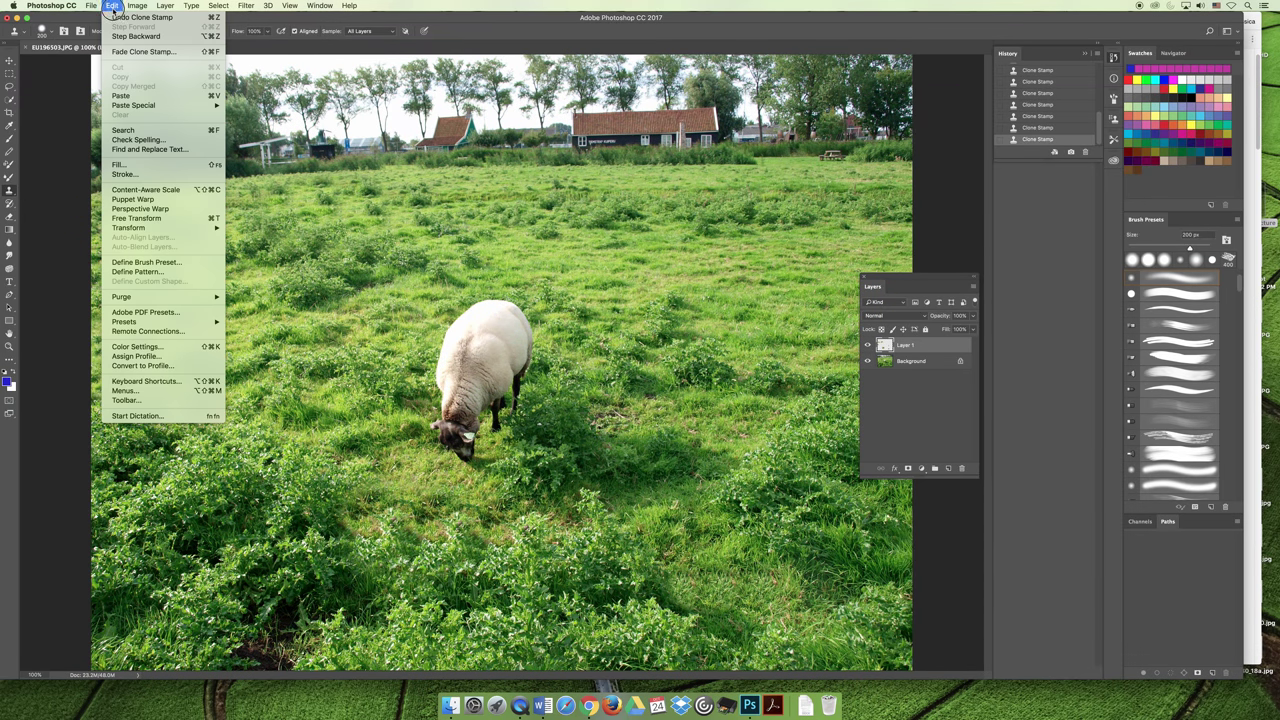
left_click(140, 54)
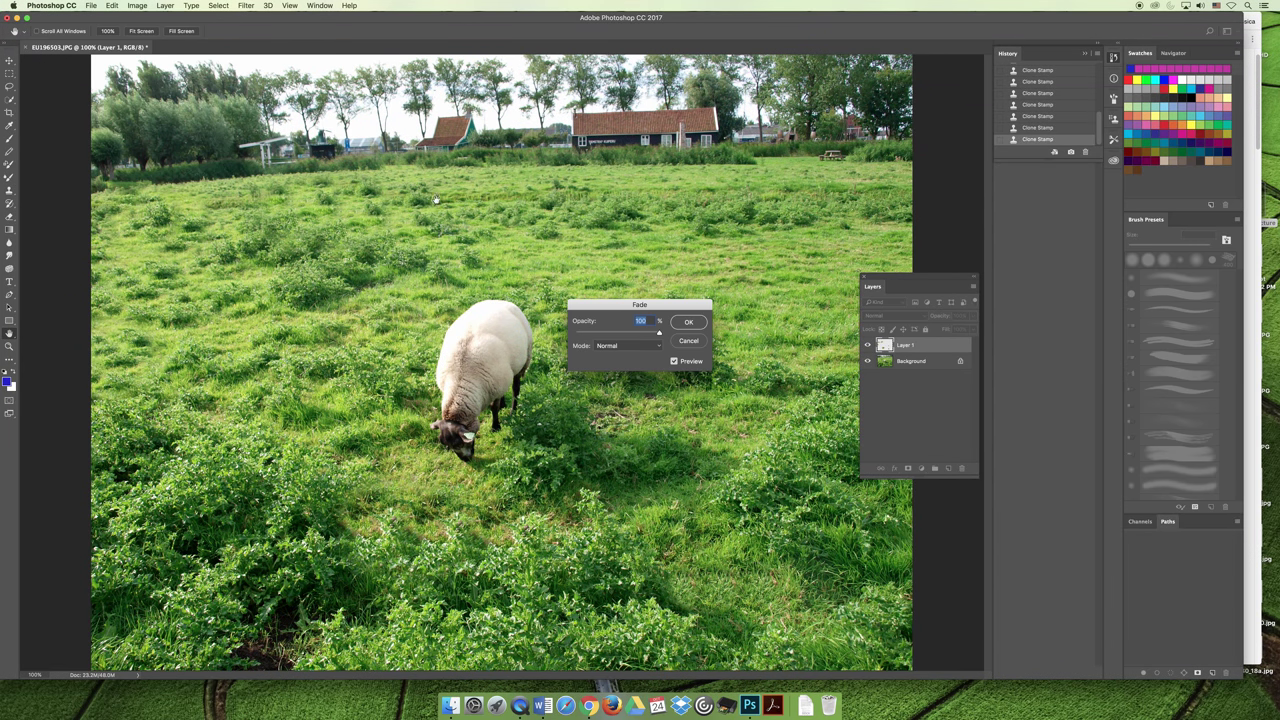
left_click_drag(615, 303, 671, 260)
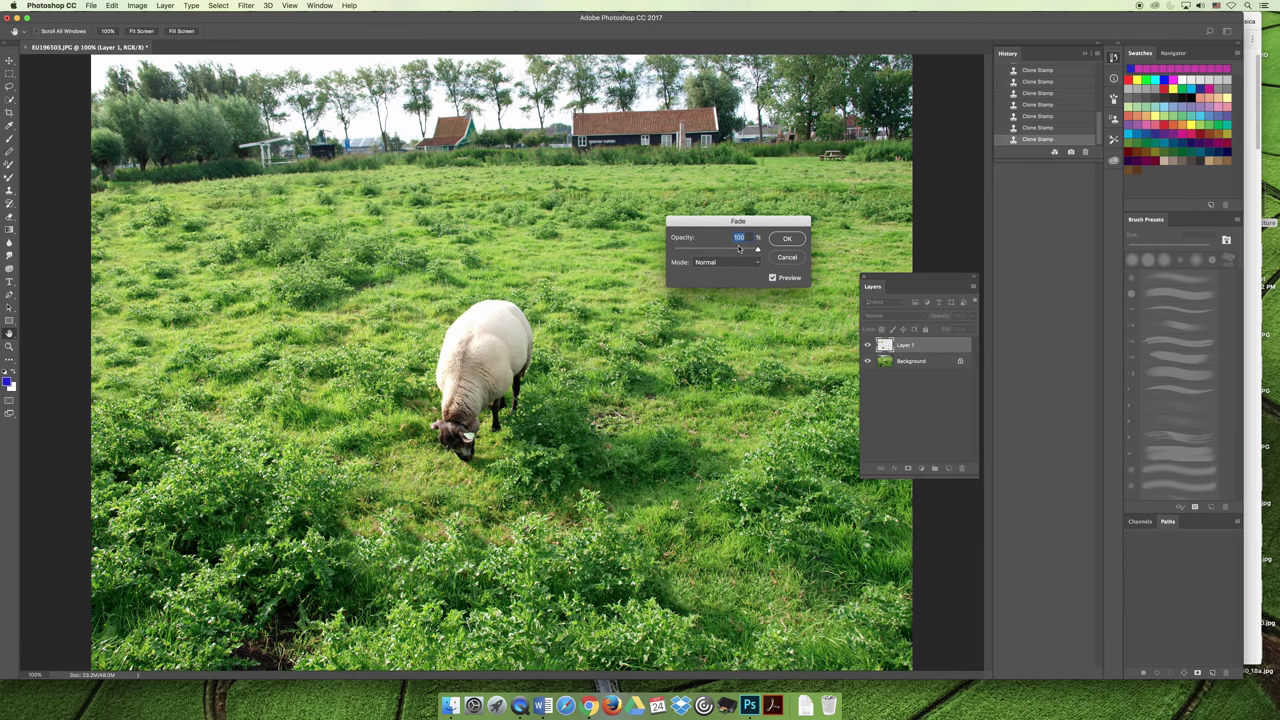
left_click_drag(757, 250, 714, 255)
left_click_drag(715, 250, 766, 254)
left_click(787, 239)
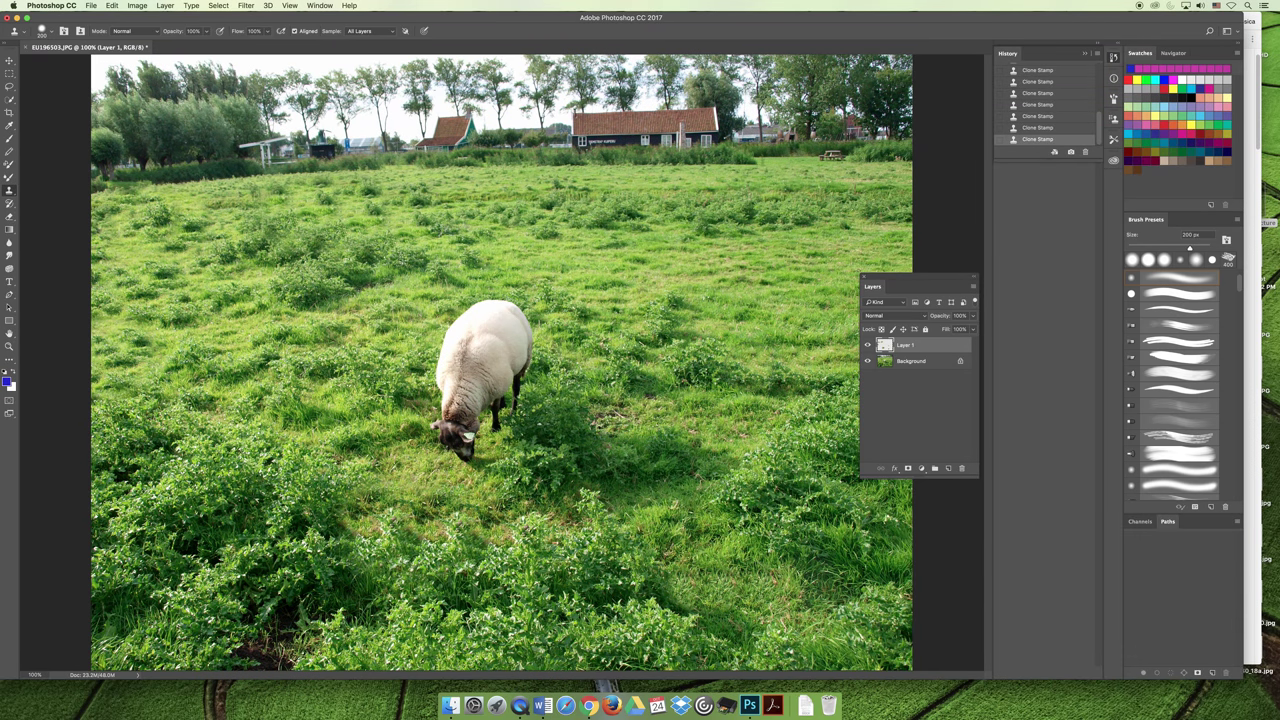
left_click(106, 6)
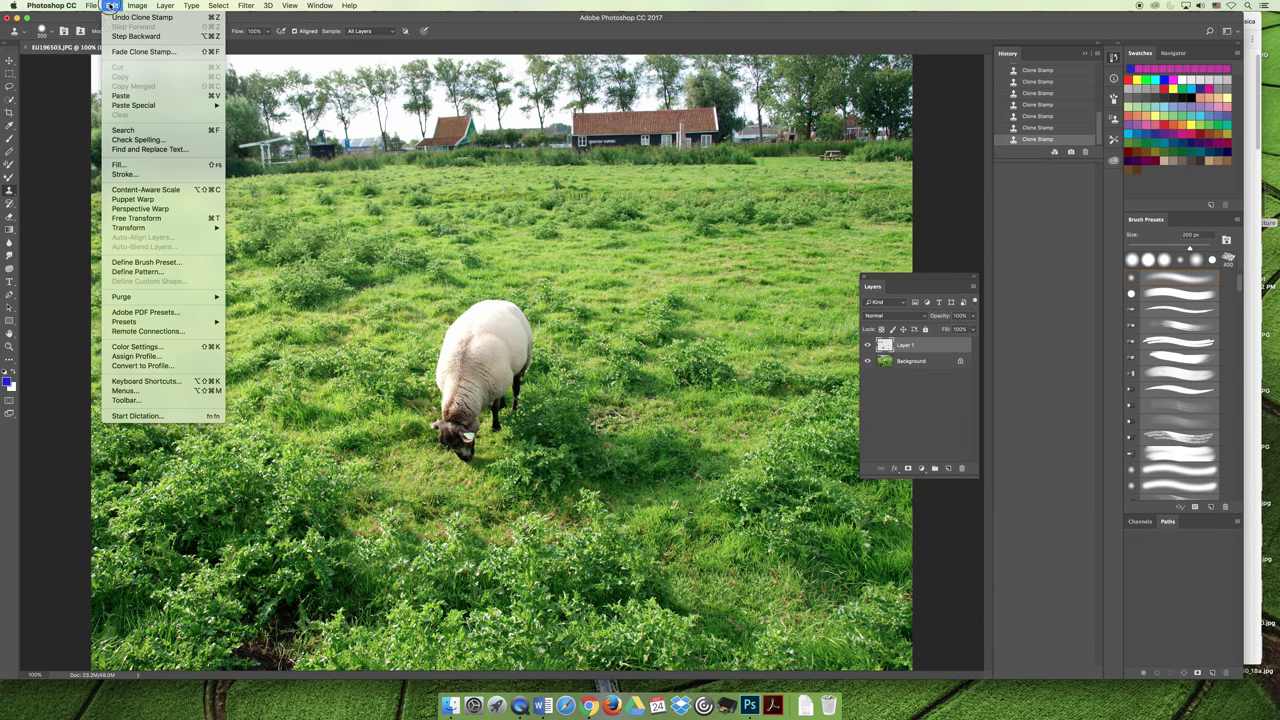
left_click(111, 6)
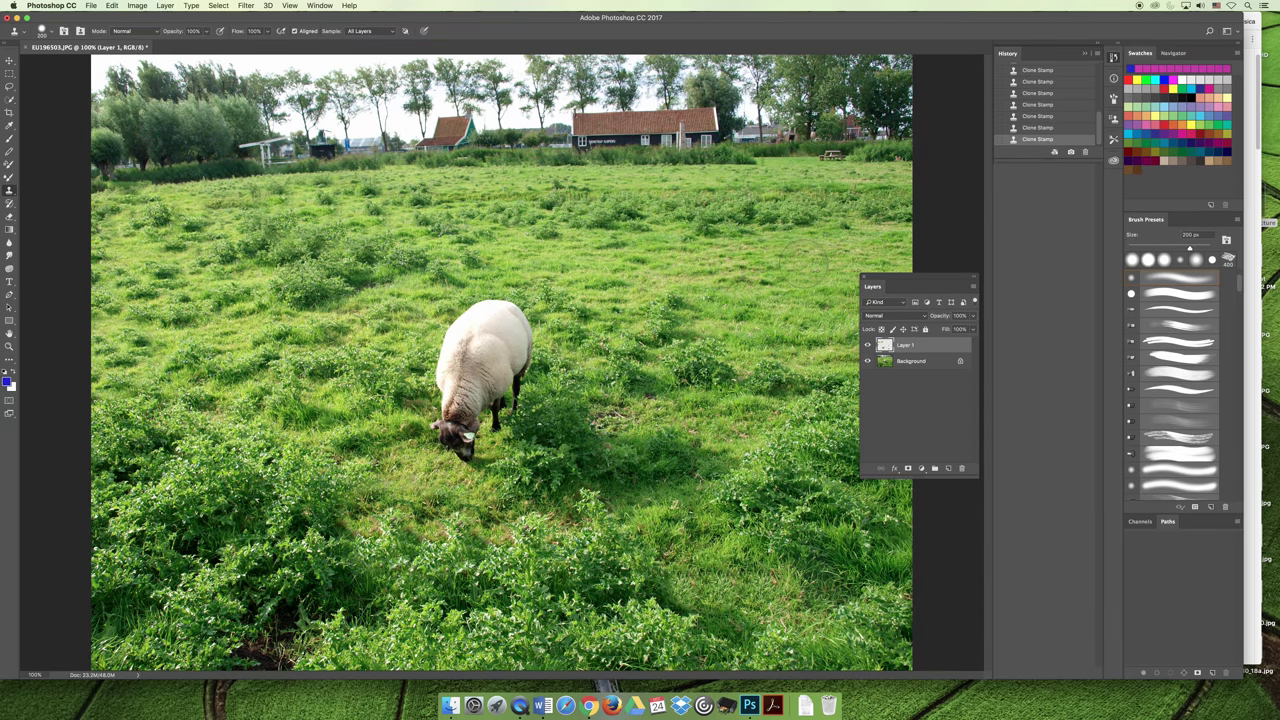
Step: Clone grass over the duplicate picnic table in the far field, then shrink the brush to 150 px
left_click_drag(802, 158, 788, 158)
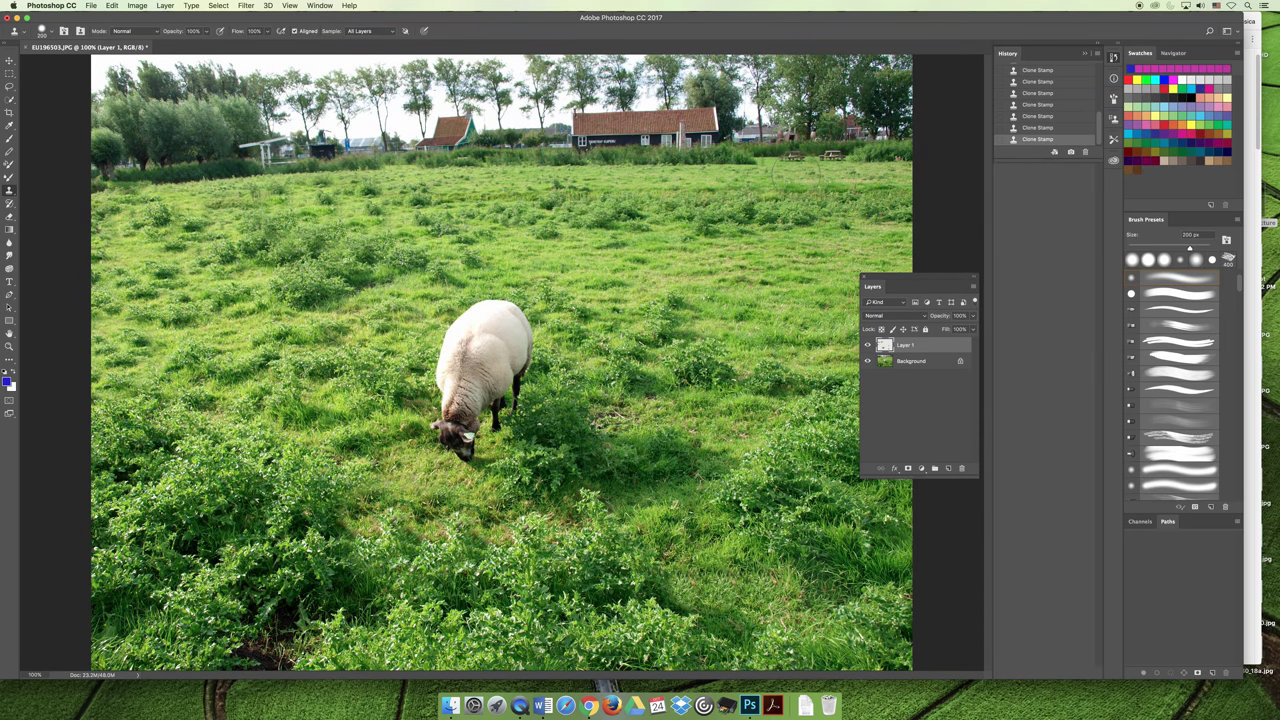
key("bracketleft")
key("bracketleft")
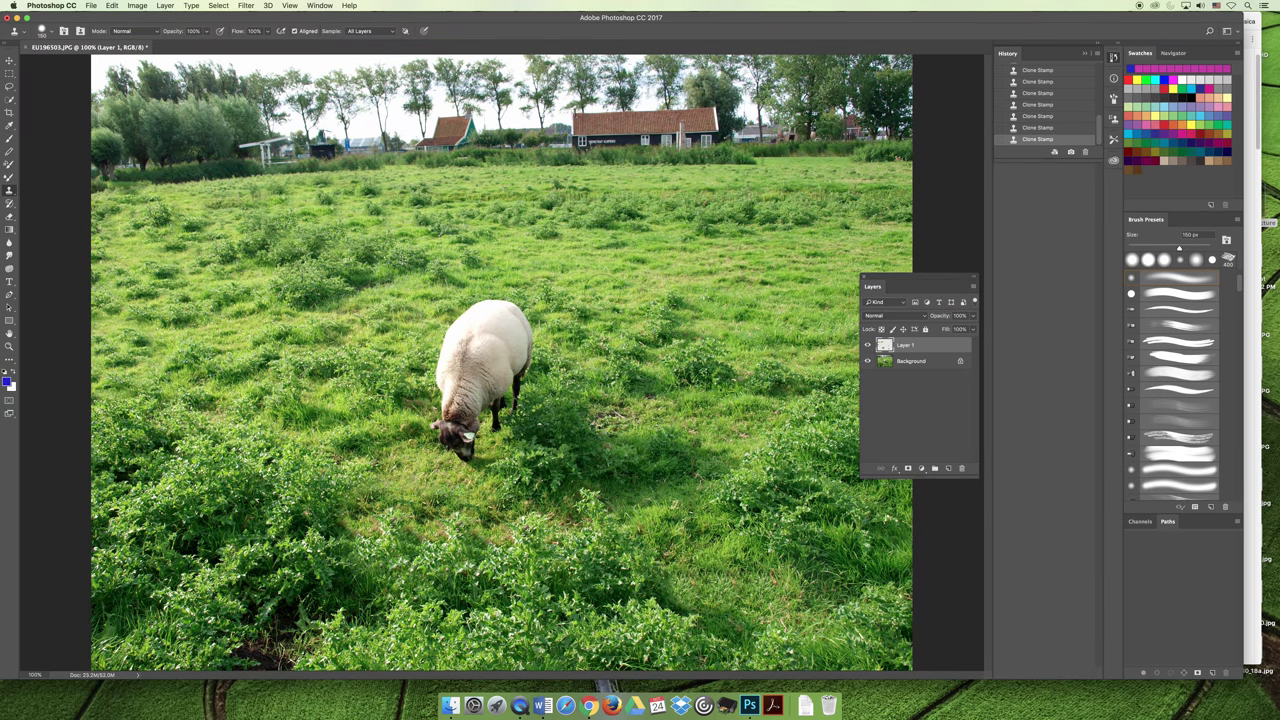
Step: Paint sheep wool beside the sheep, then resize the clone brush to about 800 px
left_click_drag(580, 298, 545, 315)
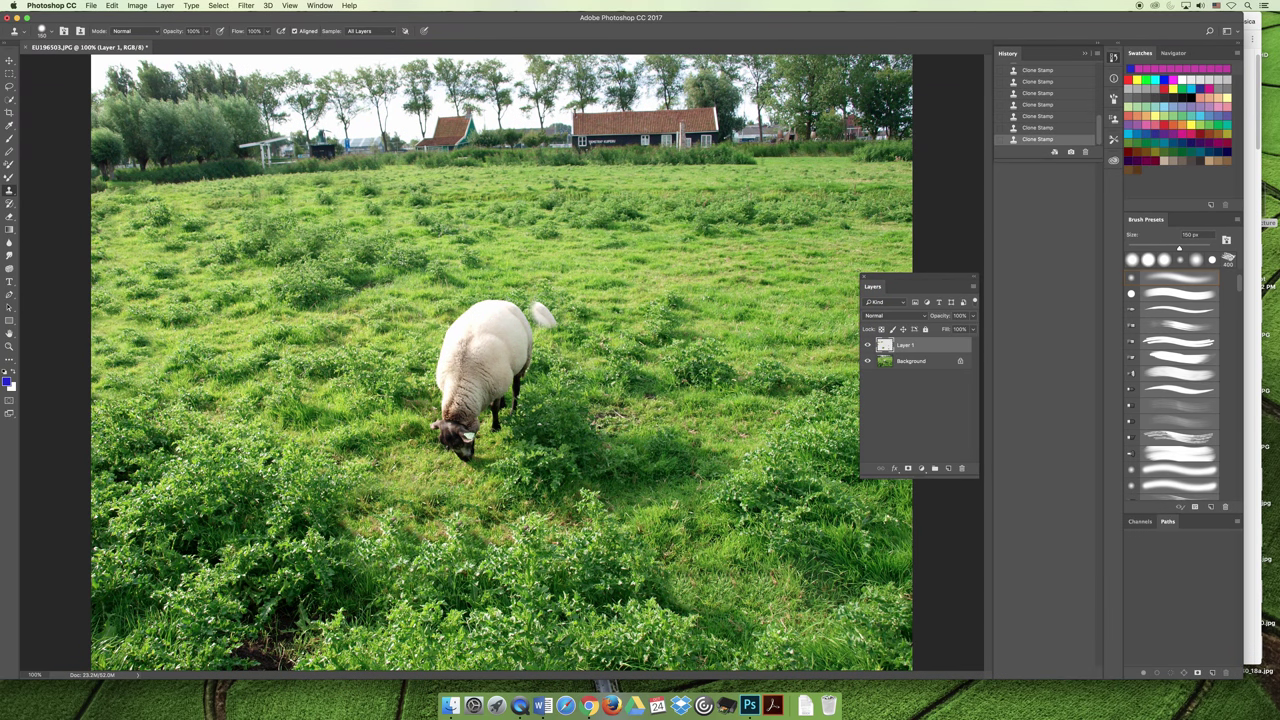
key("bracketright")
key("bracketright")
key("bracketright")
key("bracketright")
key("bracketright")
key("bracketright")
key("bracketright")
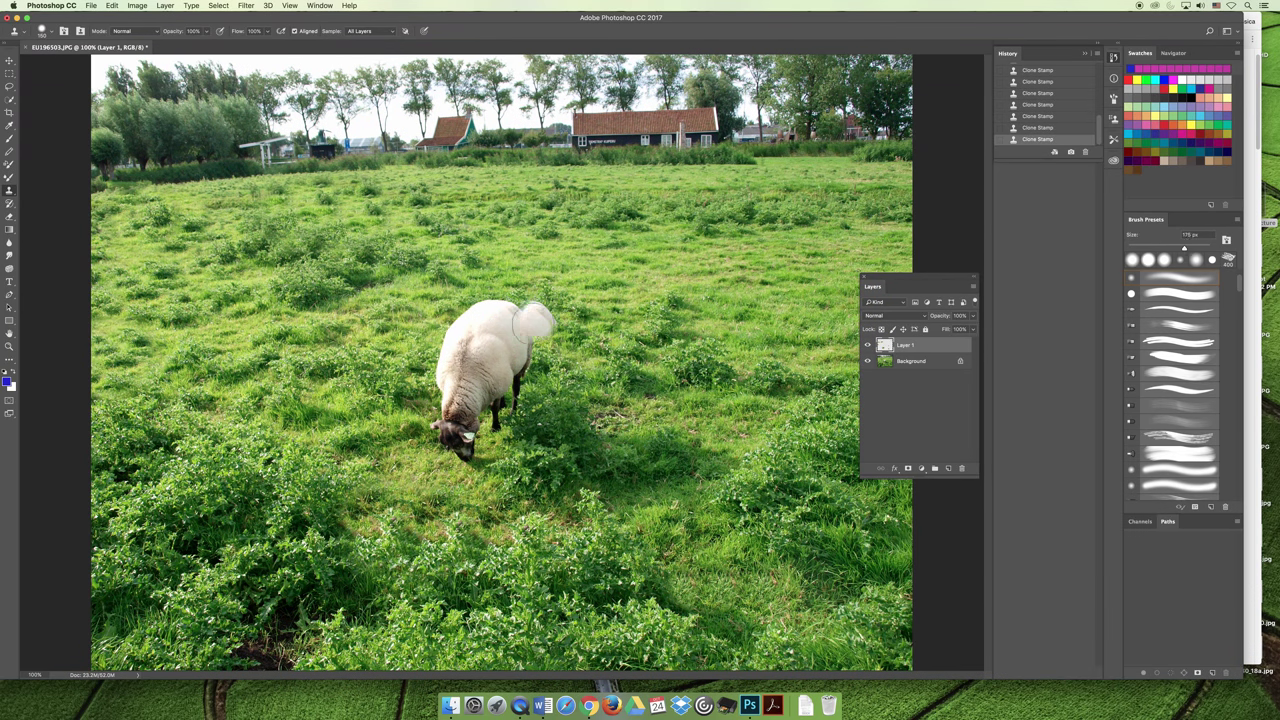
key("bracketright")
key("bracketright")
key("bracketright")
key("bracketright")
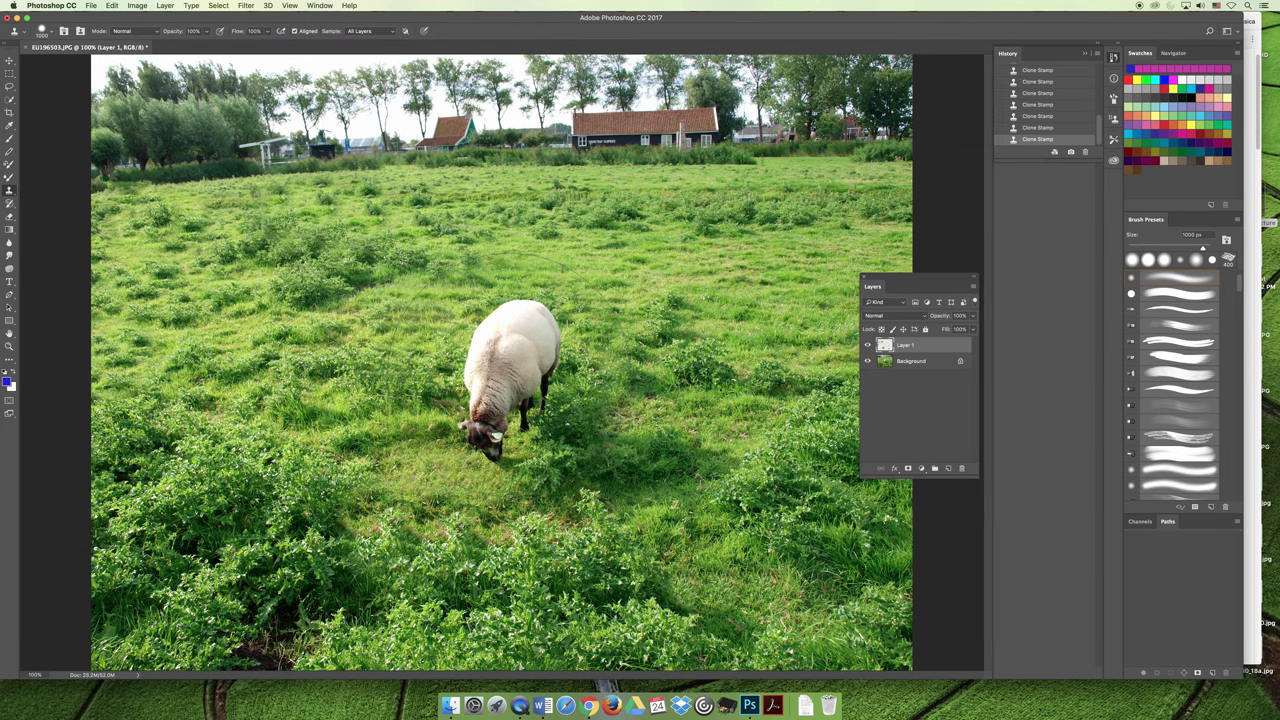
key("bracketleft")
key("bracketleft")
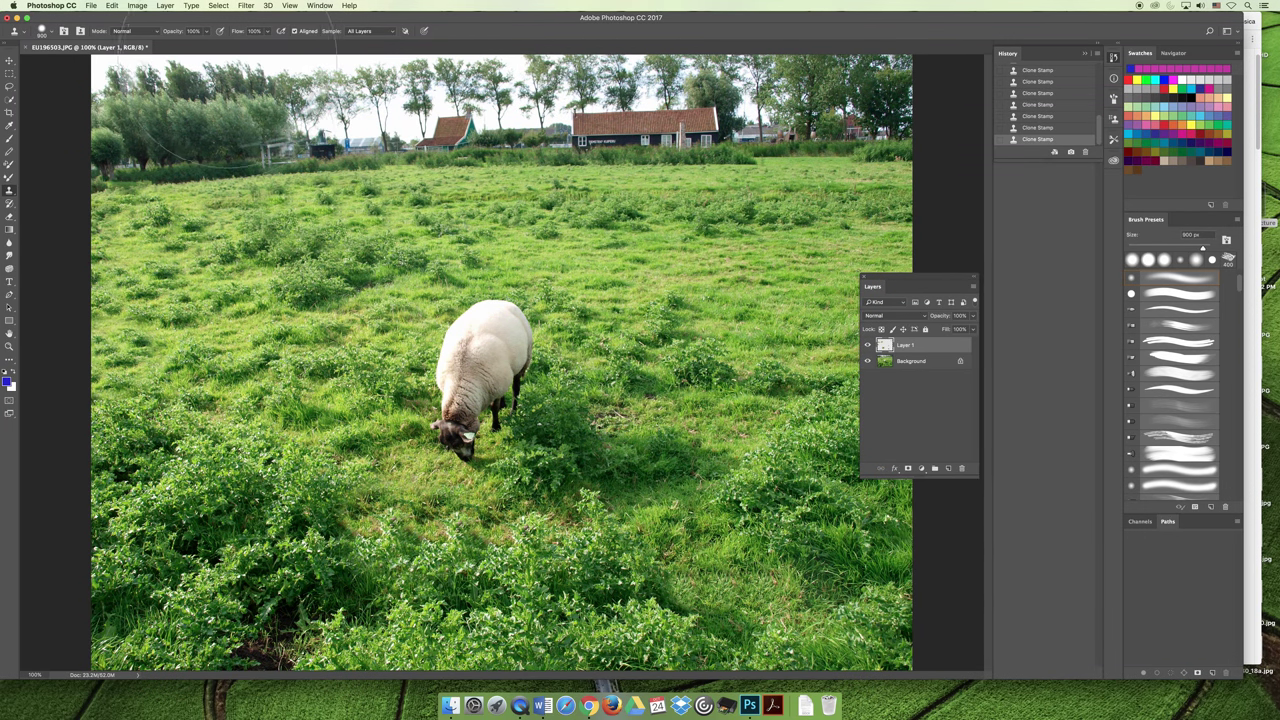
Step: Raise the clone brush's Hardness in the Brush Preset picker for a harder edge
left_click(46, 31)
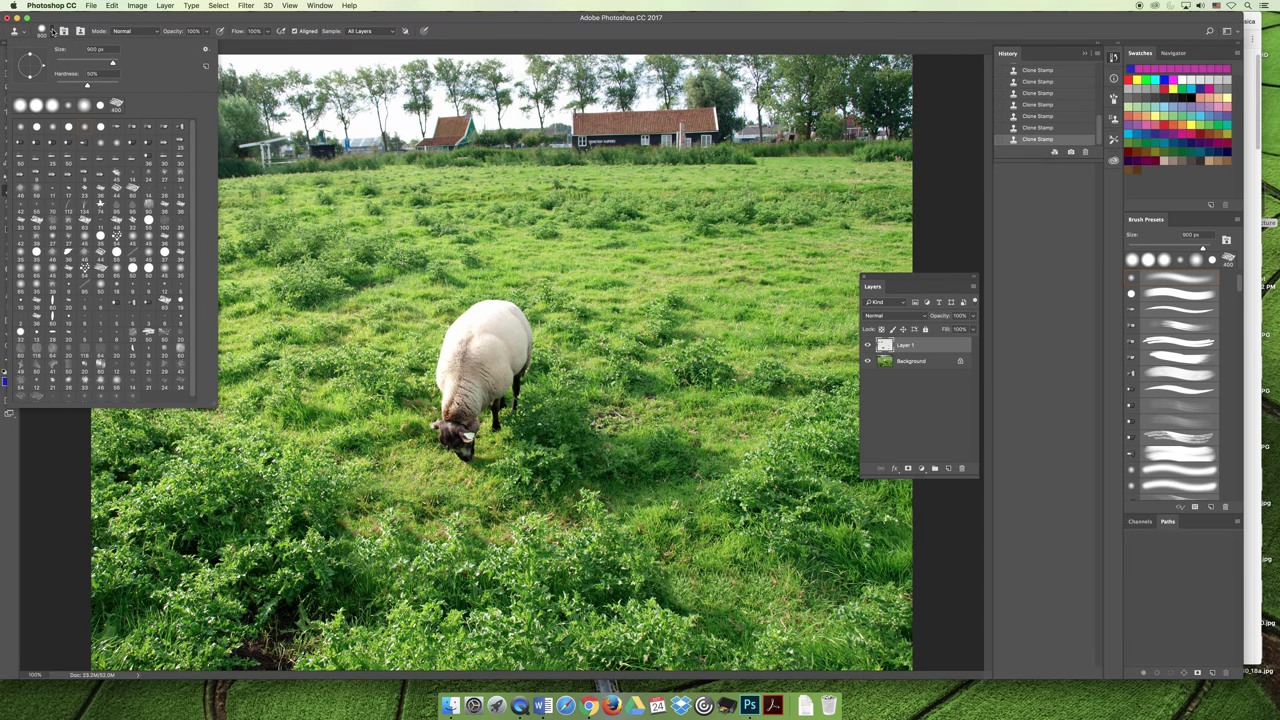
left_click_drag(87, 87, 101, 88)
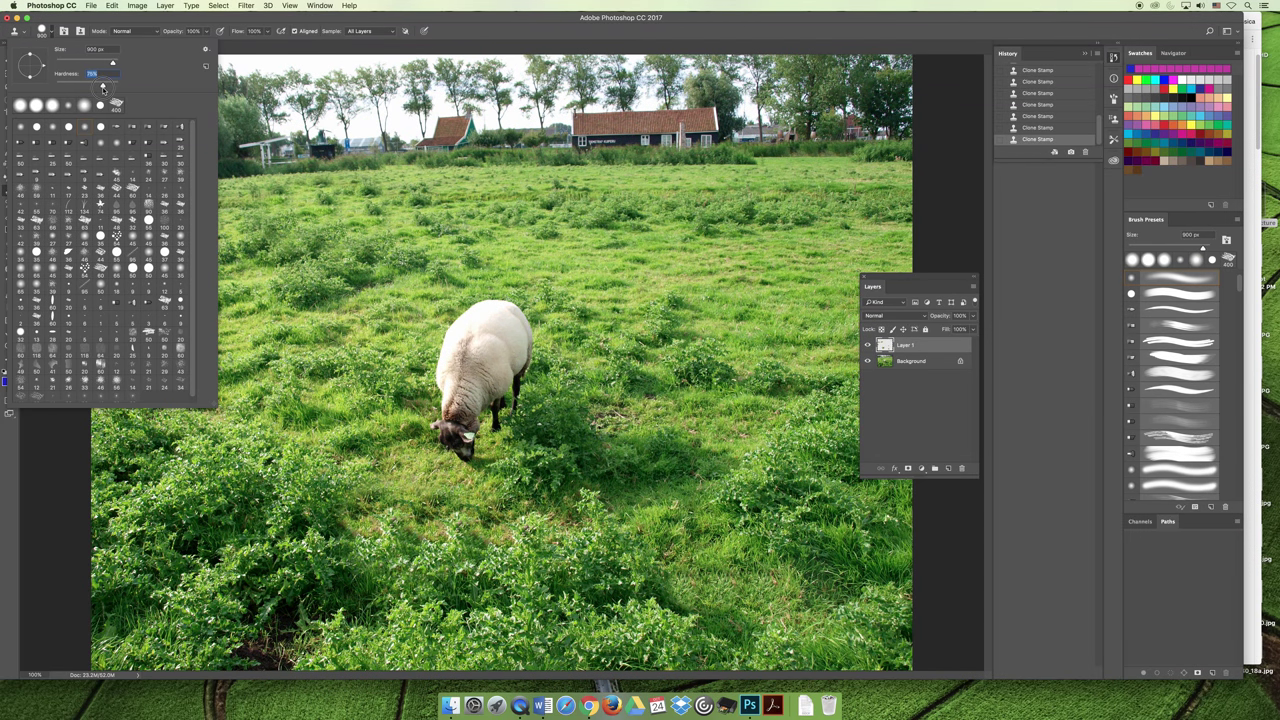
left_click(57, 32)
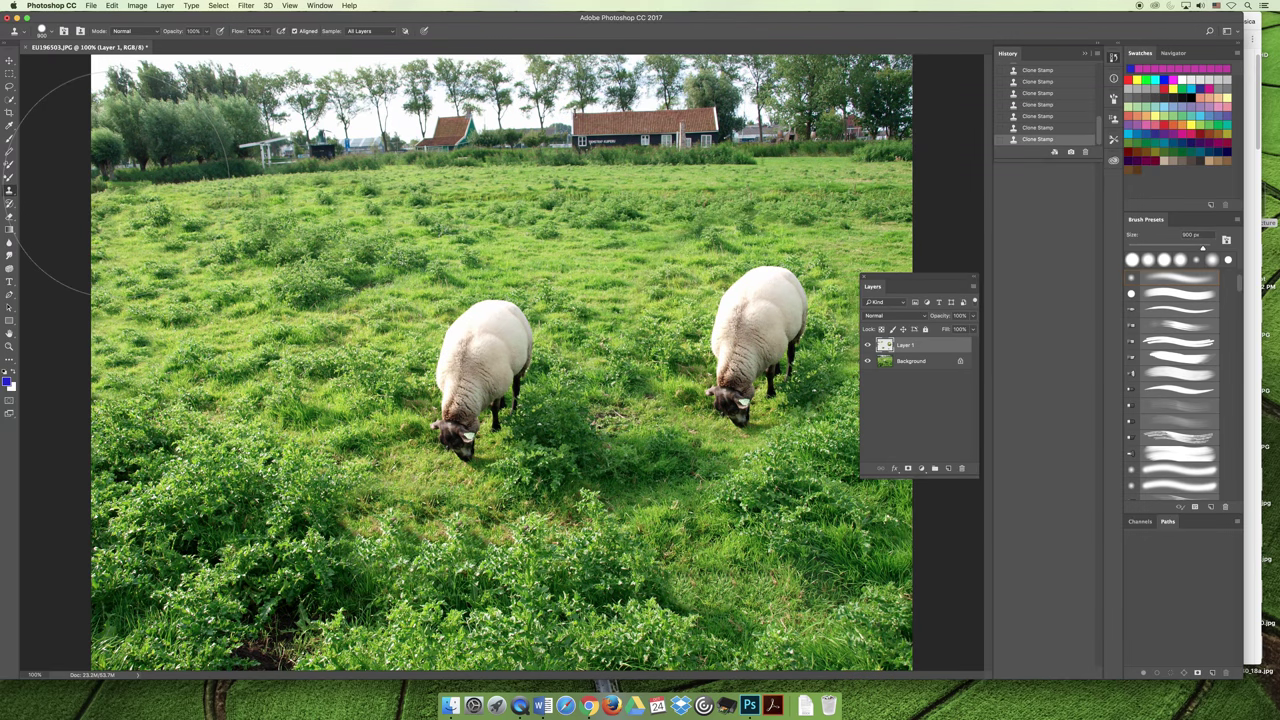
Step: Paint a third sheep onto the left of the field, then undo that stroke
mouse_move(420, 370)
left_mouse_down()
mouse_move(490, 390)
mouse_move(480, 380)
left_mouse_up()
key("super+z")
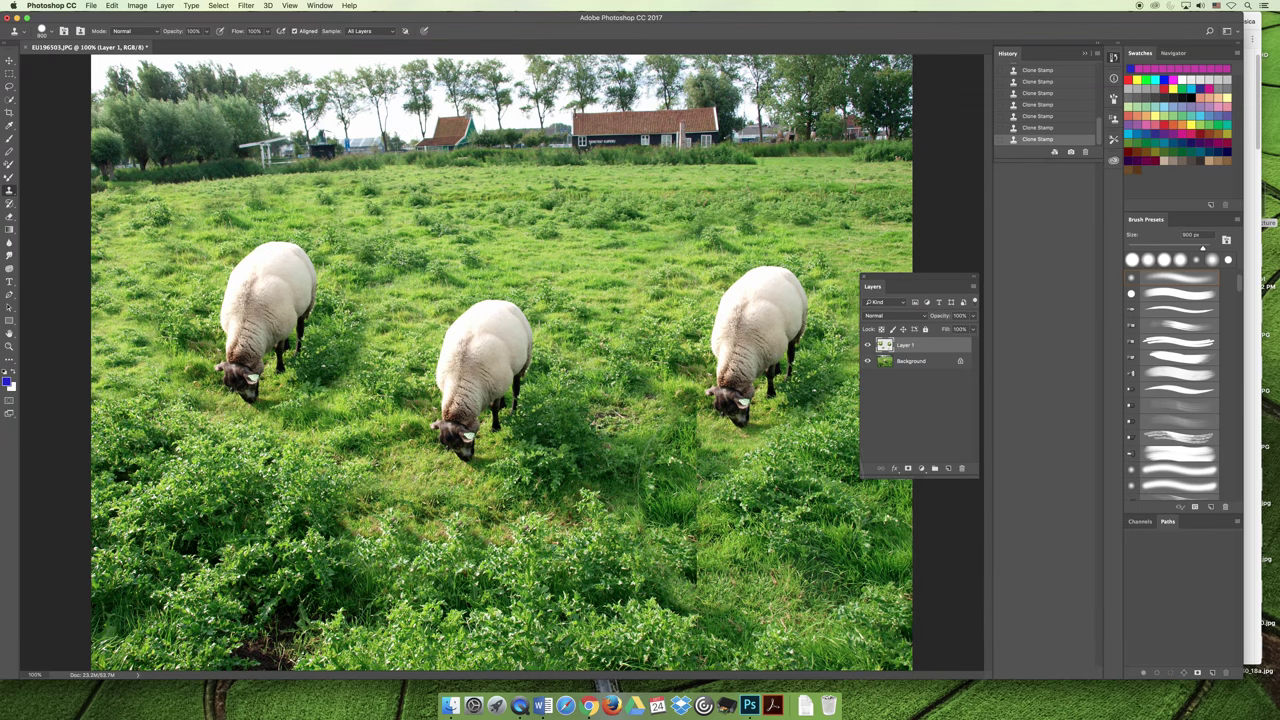
left_click(52, 33)
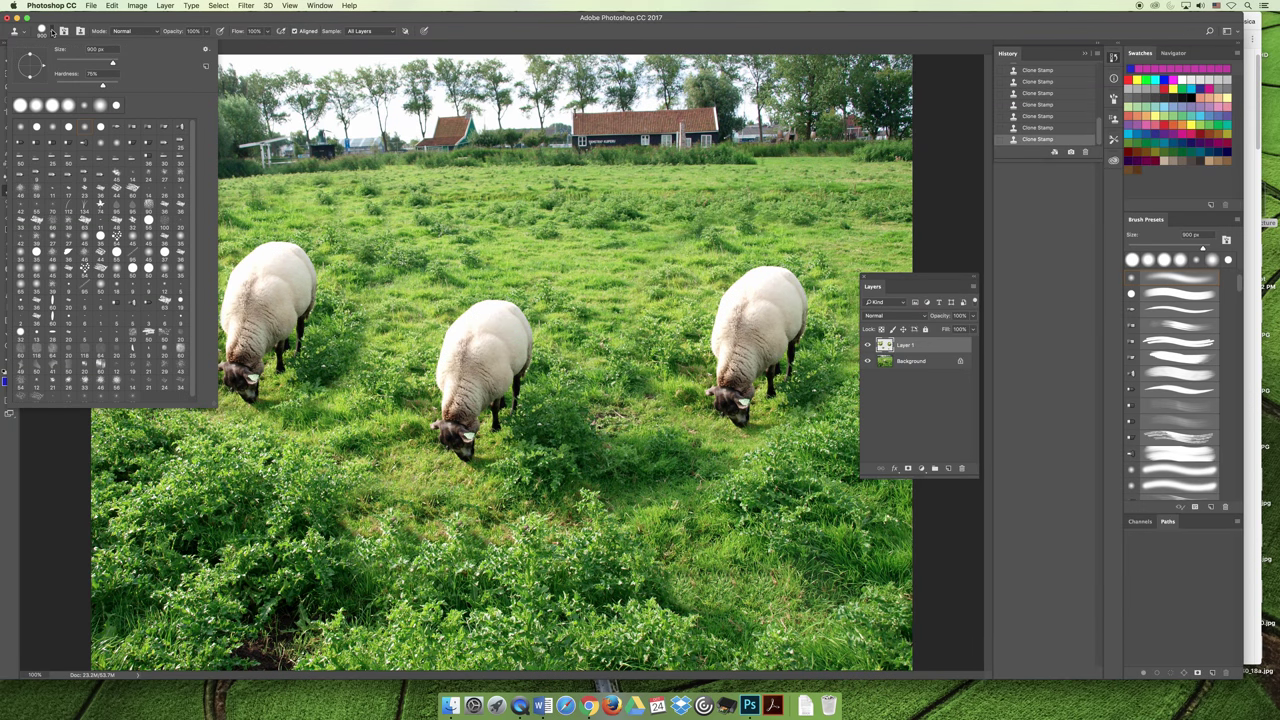
left_click(52, 31)
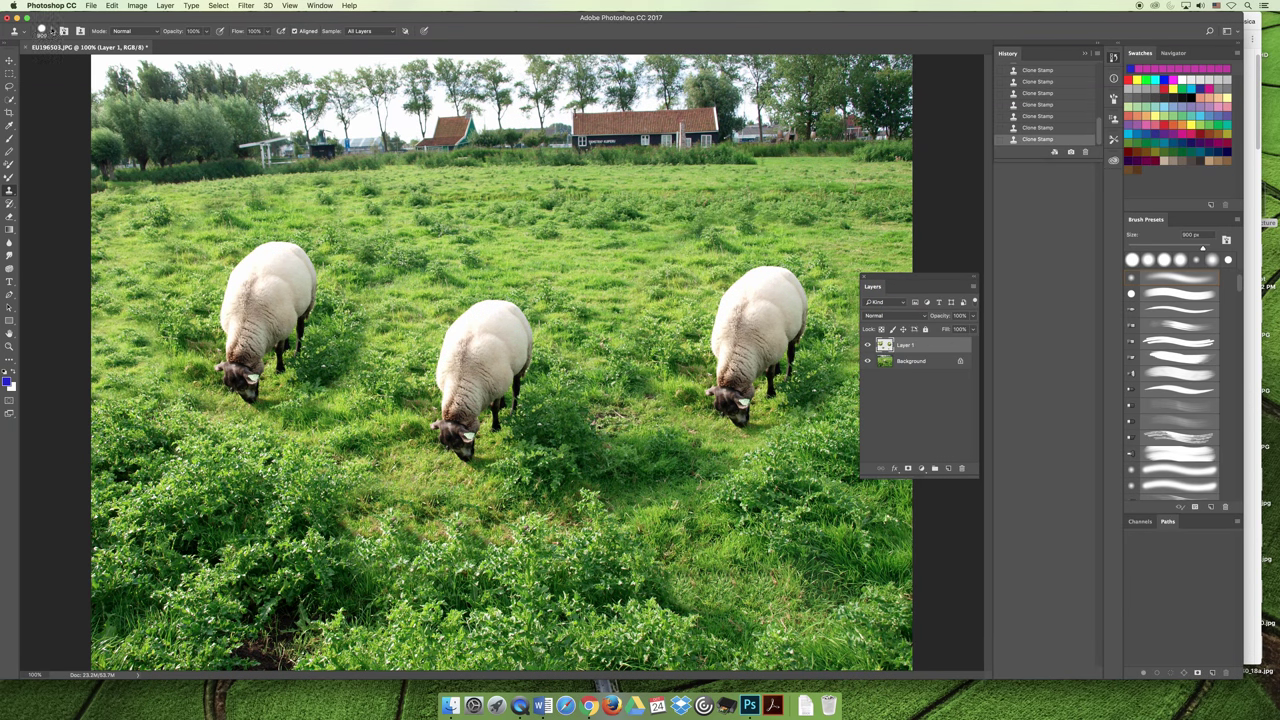